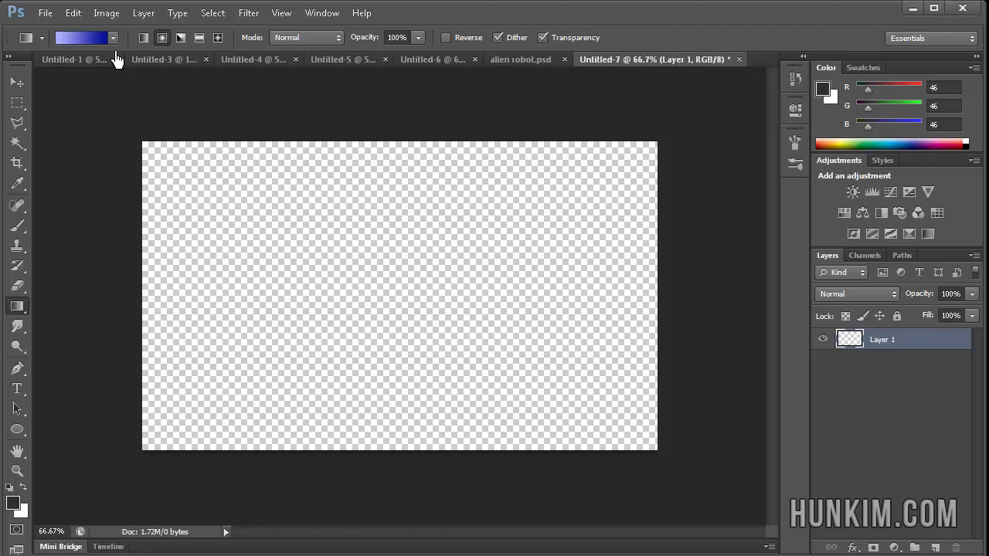
- Fill Layer 1 with a radial gradient, light lavender at the centre fading to deep blue edges
{"action": "left_click", "coordinate": [113, 37]}
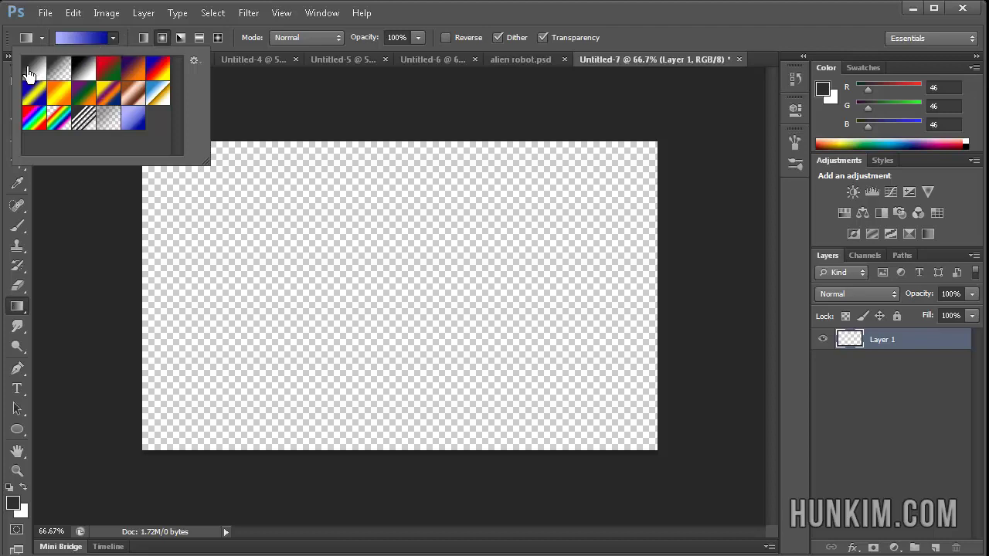
{"action": "left_click", "coordinate": [84, 48]}
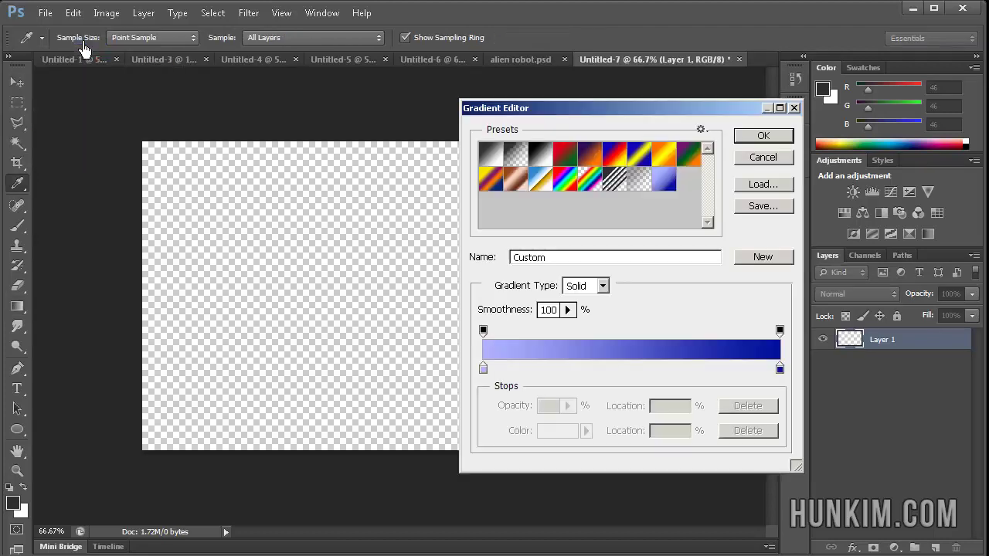
{"action": "left_click", "coordinate": [483, 371]}
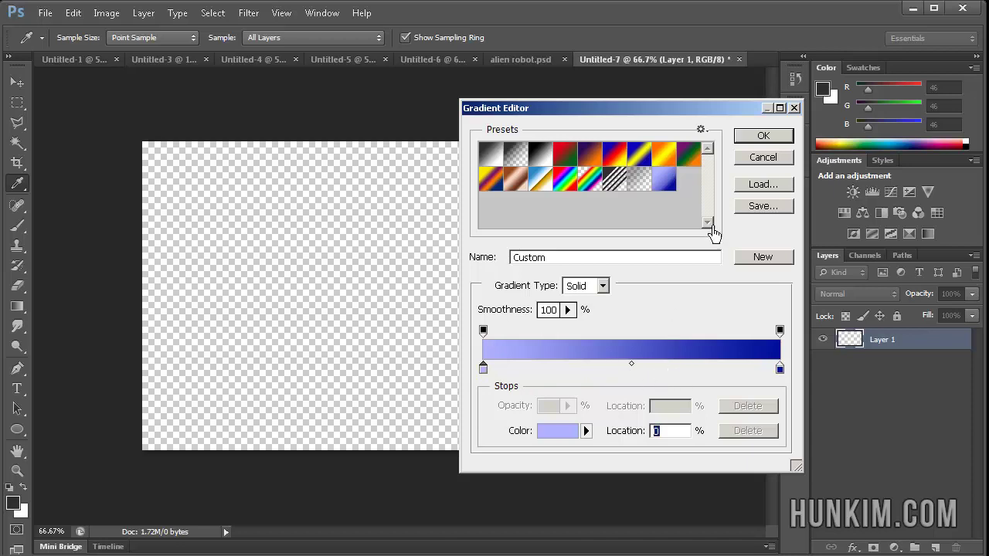
{"action": "left_click", "coordinate": [763, 136]}
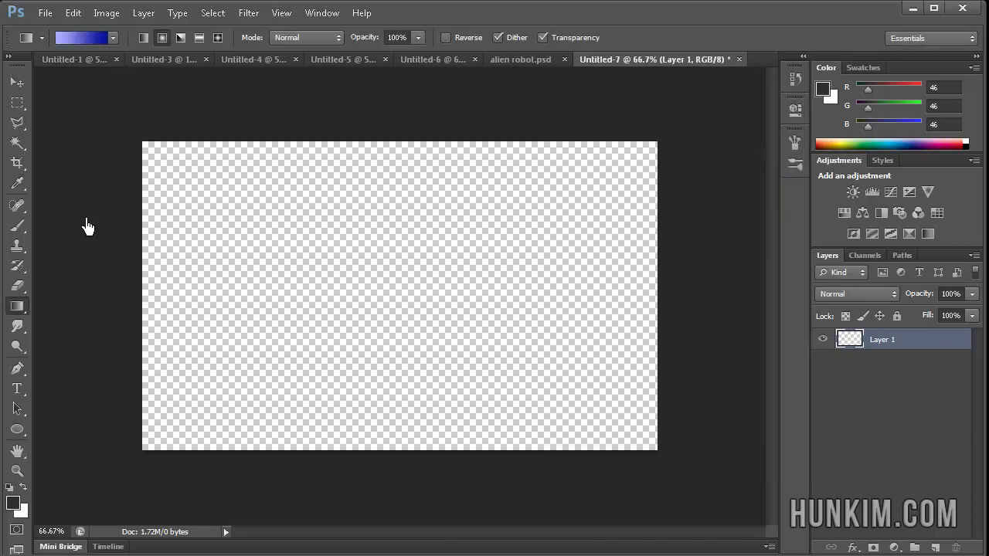
{"action": "left_click", "coordinate": [161, 38]}
{"action": "left_click_drag", "start_coordinate": [400, 300], "coordinate": [661, 145]}
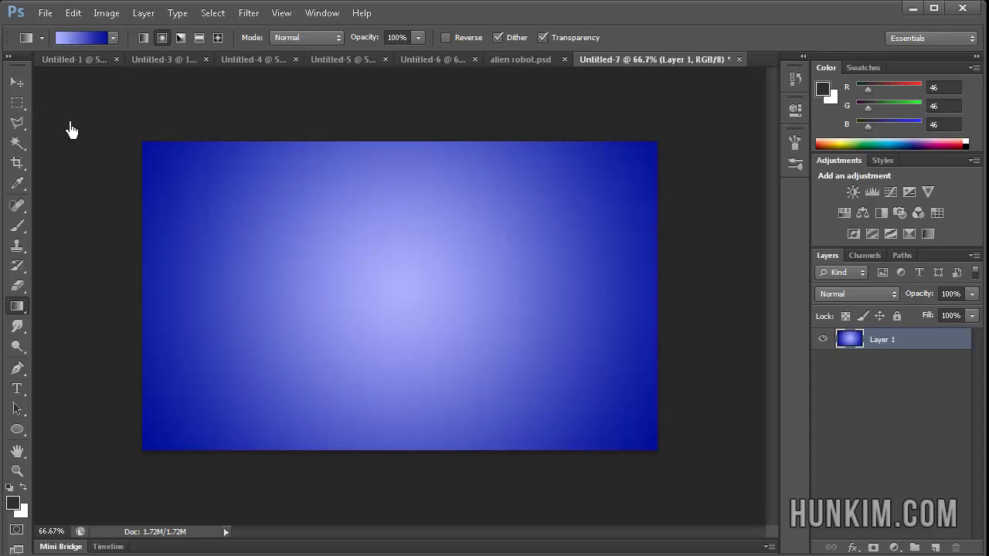
- Draw a large elliptical marquee over the top-left corner, extending past the canvas, at 50% zoom
{"action": "key", "text": "ctrl+minus"}
{"action": "key", "text": "ctrl+minus"}
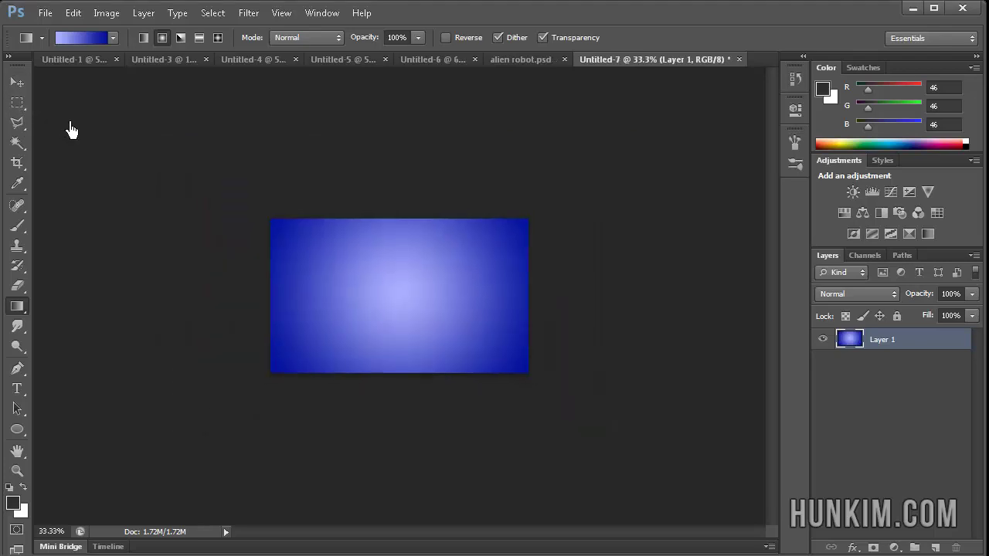
{"action": "left_click_drag", "start_coordinate": [22, 111], "coordinate": [390, 294]}
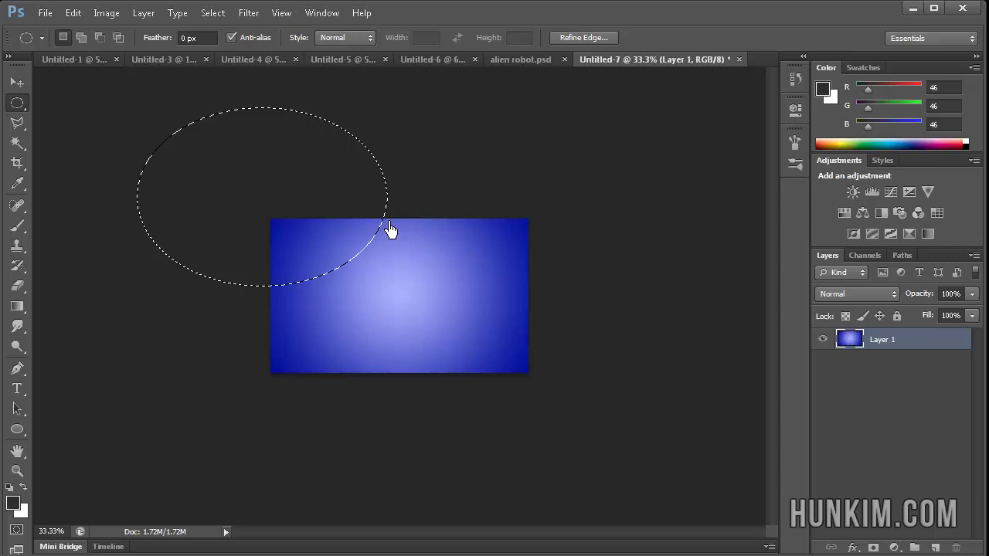
{"action": "key", "text": "ctrl+plus"}
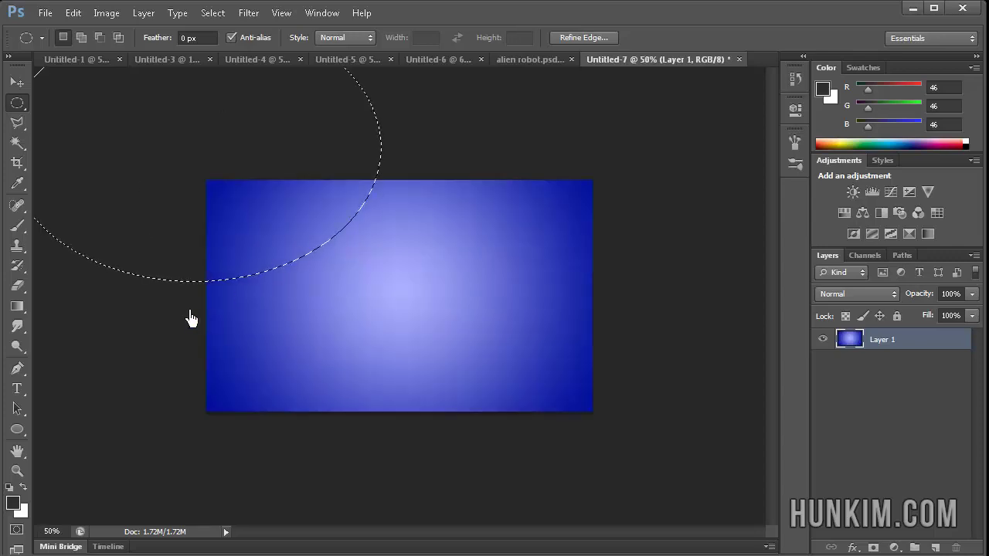
- Choose the Brush tool with a soft round tip at 0% hardness and 500 px size
{"action": "left_click", "coordinate": [23, 232]}
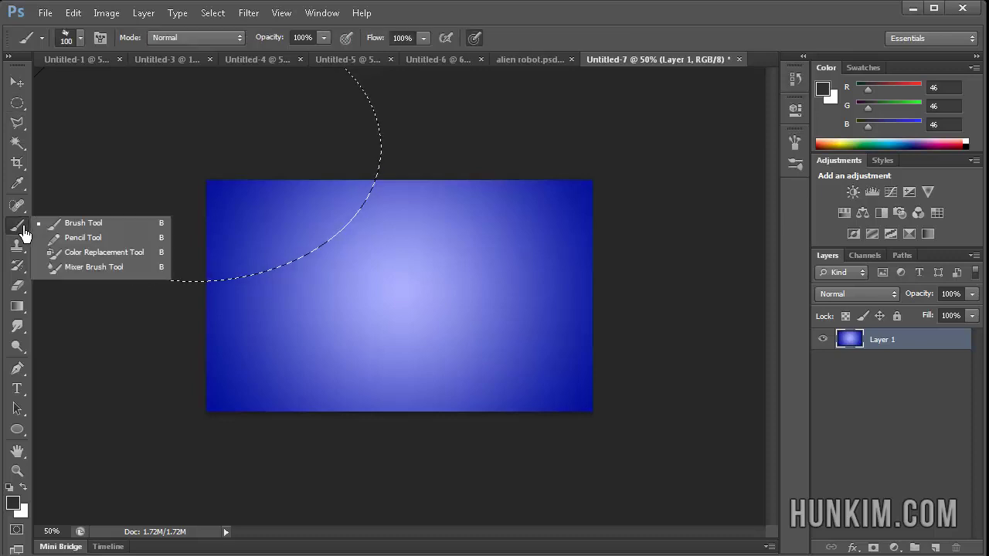
{"action": "left_click", "coordinate": [74, 232]}
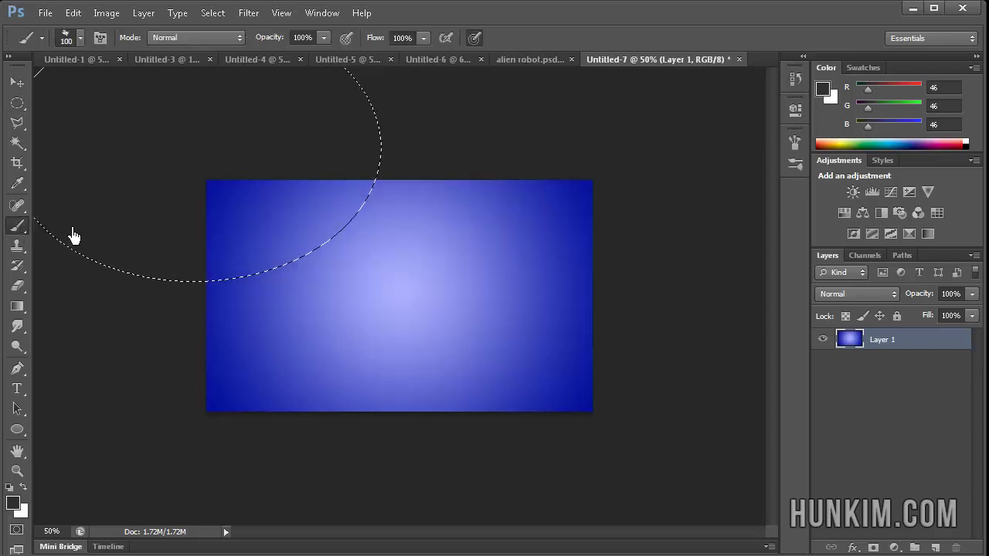
{"action": "left_click", "coordinate": [81, 41]}
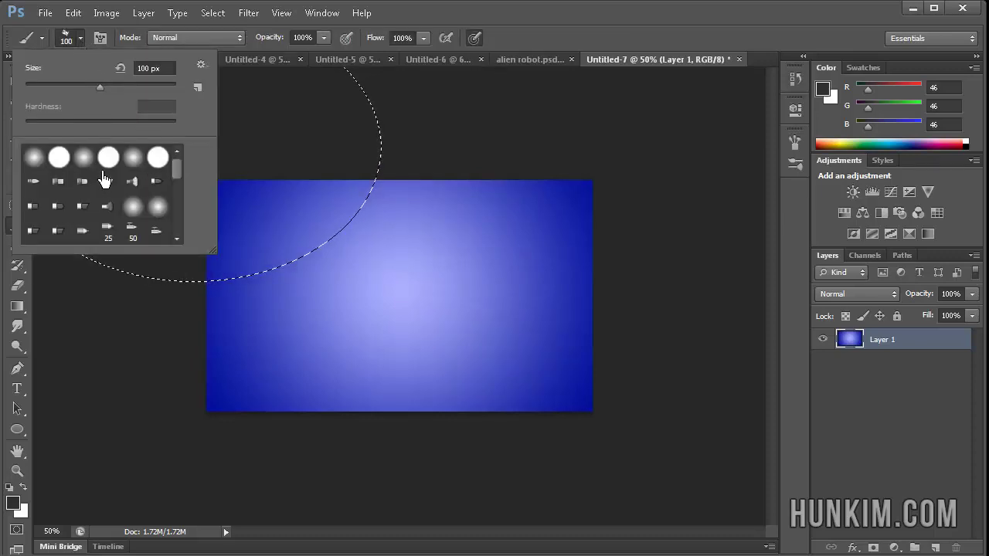
{"action": "left_click", "coordinate": [35, 161]}
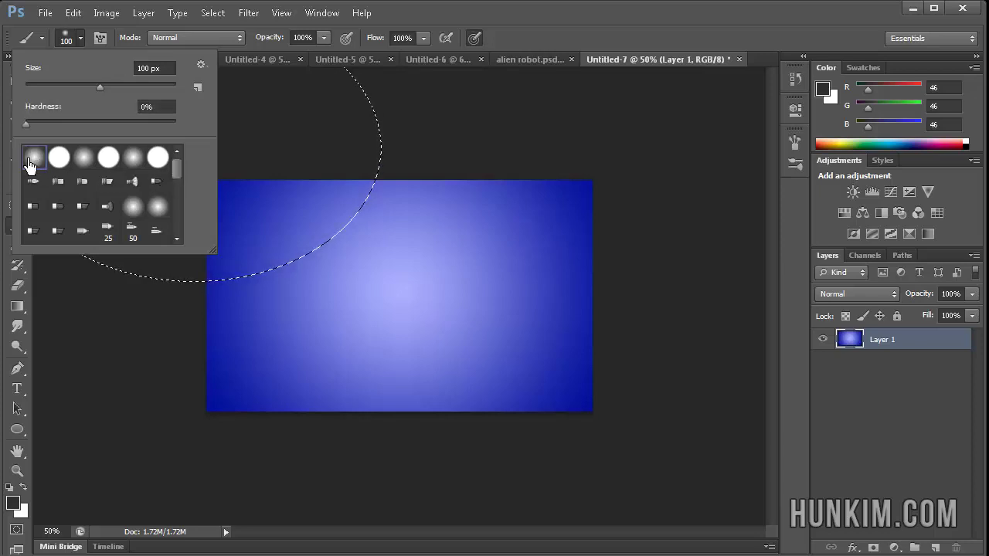
{"action": "left_click", "coordinate": [26, 125]}
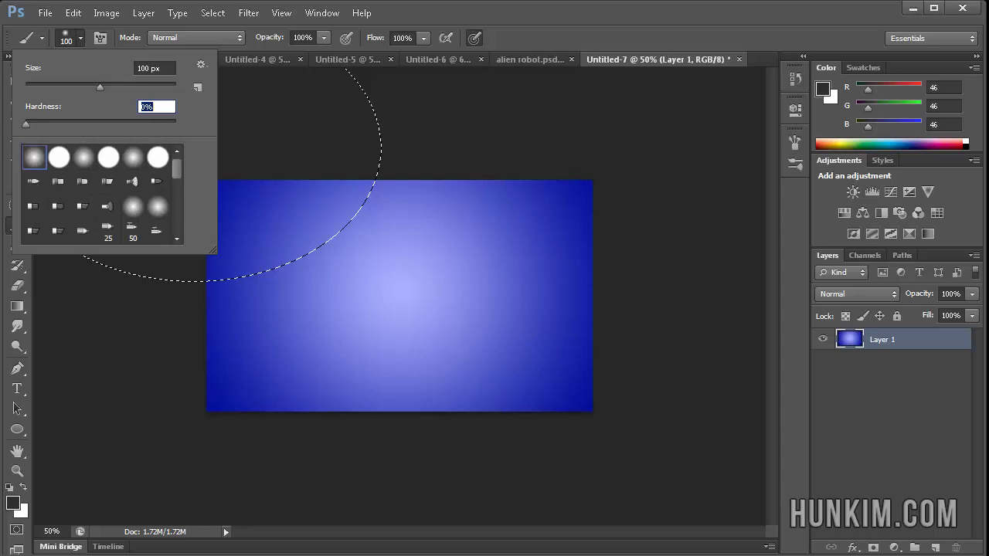
{"action": "left_click_drag", "start_coordinate": [100, 88], "coordinate": [139, 103]}
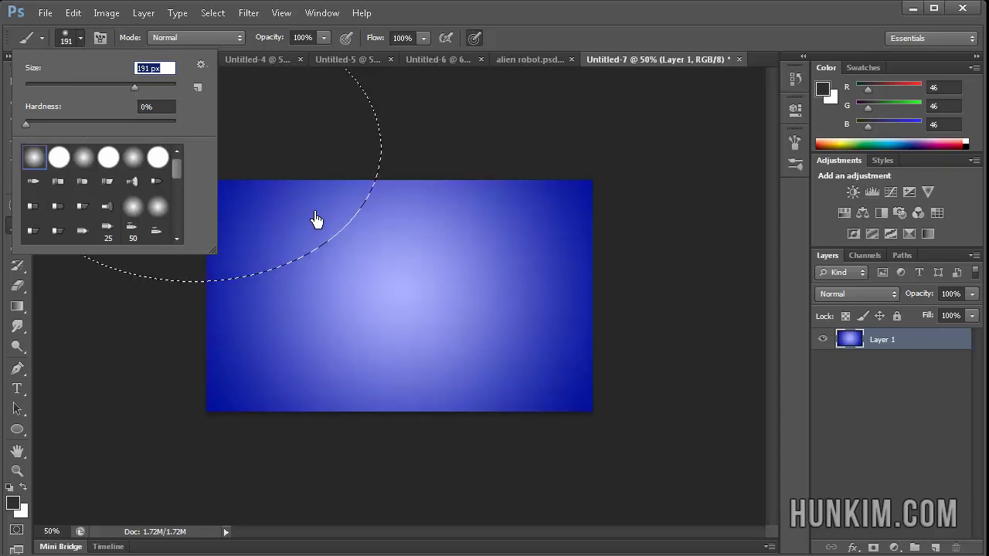
{"action": "left_click", "coordinate": [81, 38]}
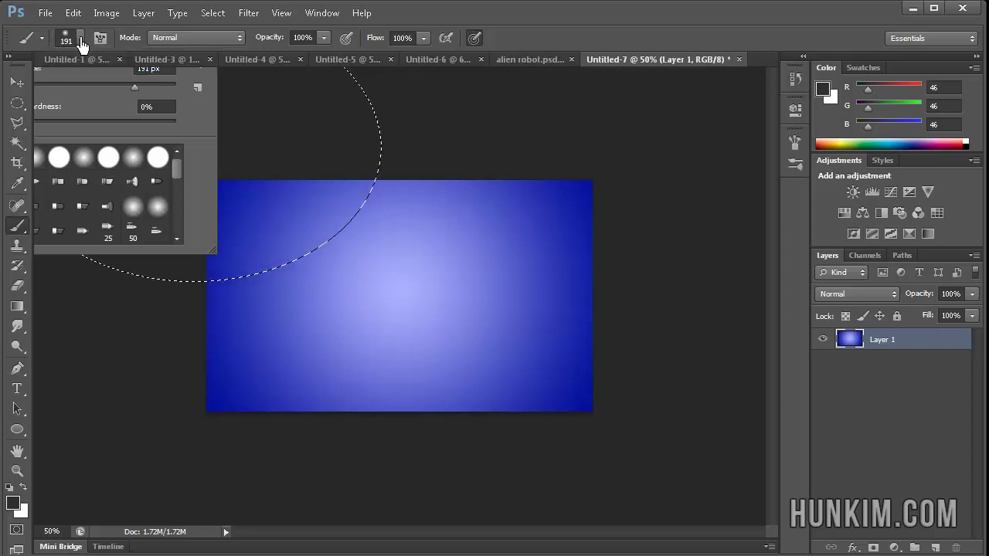
{"action": "left_click", "coordinate": [80, 38]}
{"action": "left_click", "coordinate": [267, 103]}
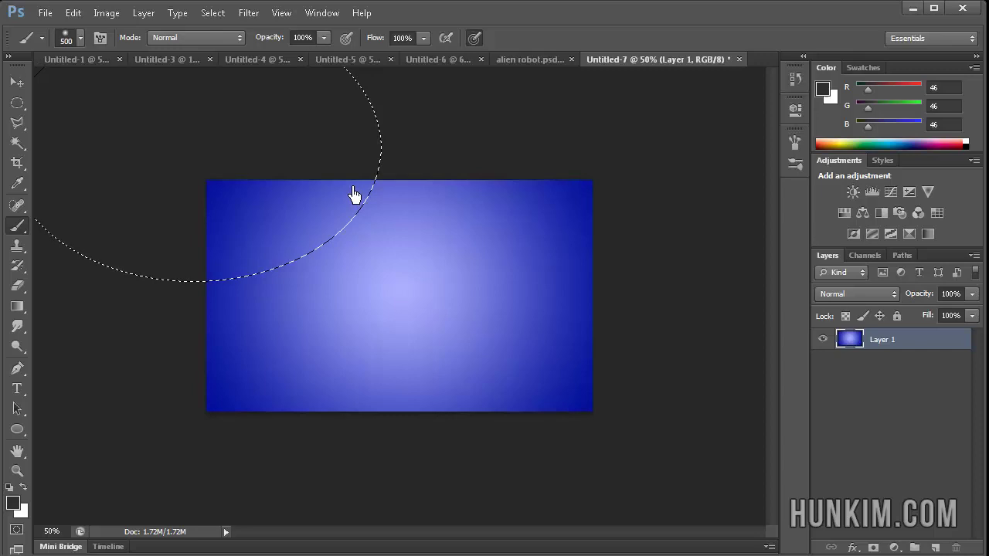
- Shrink the brush to 400 px and undo a trial dark stroke inside the ellipse
{"action": "key", "text": "bracketleft"}
{"action": "mouse_move", "coordinate": [328, 173]}
{"action": "left_mouse_down"}
{"action": "mouse_move", "coordinate": [291, 236]}
{"action": "mouse_move", "coordinate": [232, 283]}
{"action": "left_mouse_up"}
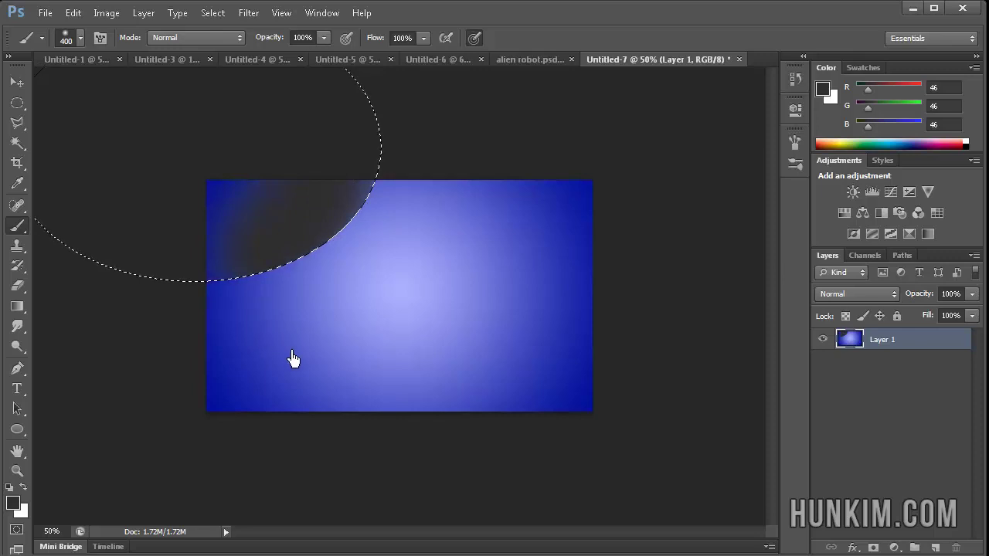
{"action": "key", "text": "ctrl+z"}
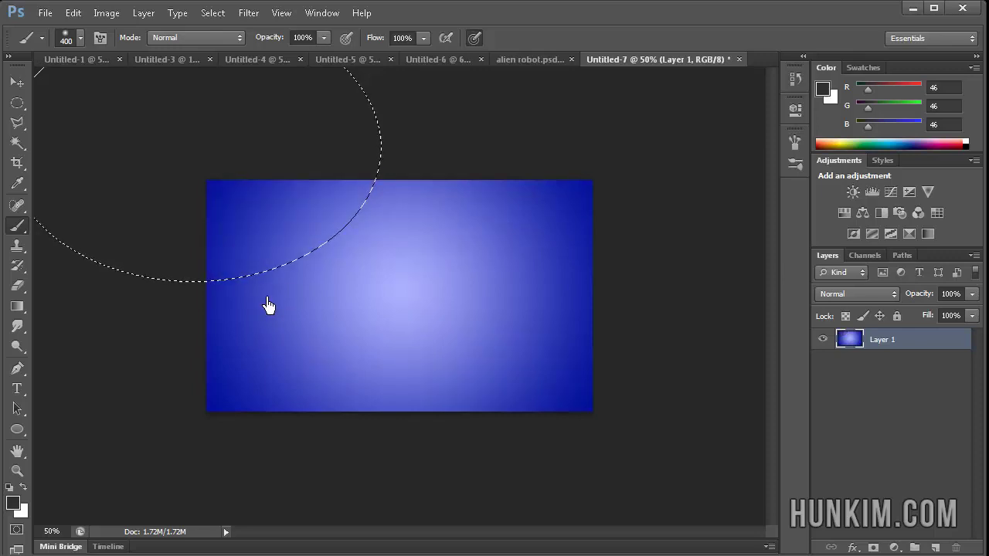
- Set the foreground colour to mid-grey 7e7e7e, then remove the trial grey strokes
{"action": "left_click", "coordinate": [15, 507]}
{"action": "left_click_drag", "start_coordinate": [557, 423], "coordinate": [454, 380]}
{"action": "left_click", "coordinate": [834, 264]}
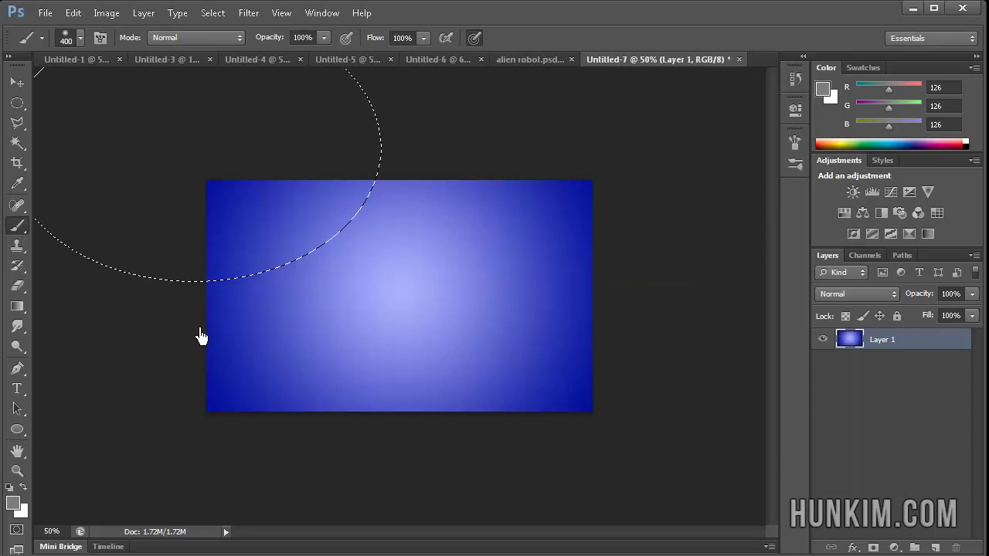
{"action": "mouse_move", "coordinate": [229, 340]}
{"action": "left_mouse_down"}
{"action": "mouse_move", "coordinate": [270, 335]}
{"action": "mouse_move", "coordinate": [347, 301]}
{"action": "mouse_move", "coordinate": [394, 256]}
{"action": "mouse_move", "coordinate": [444, 170]}
{"action": "mouse_move", "coordinate": [431, 198]}
{"action": "left_mouse_up"}
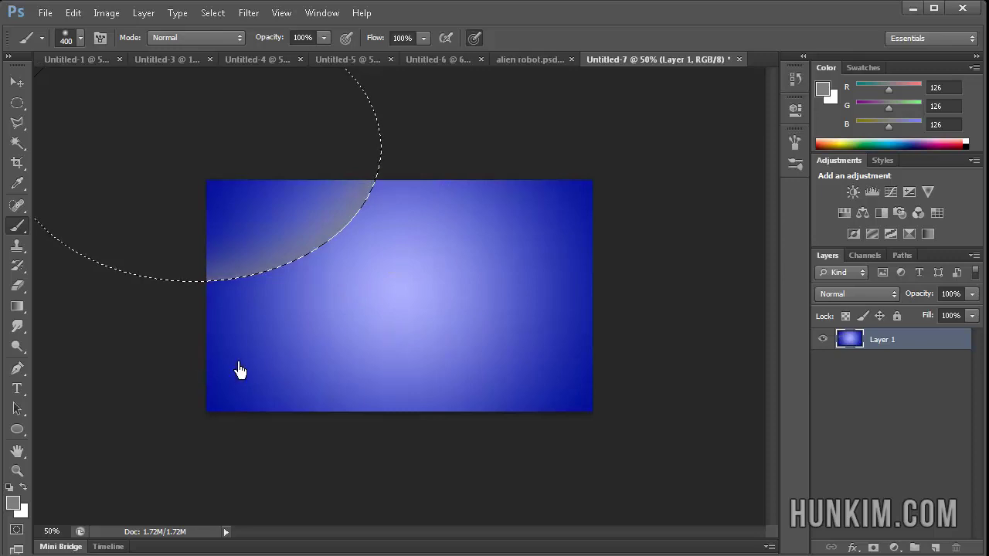
{"action": "key", "text": "ctrl+z"}
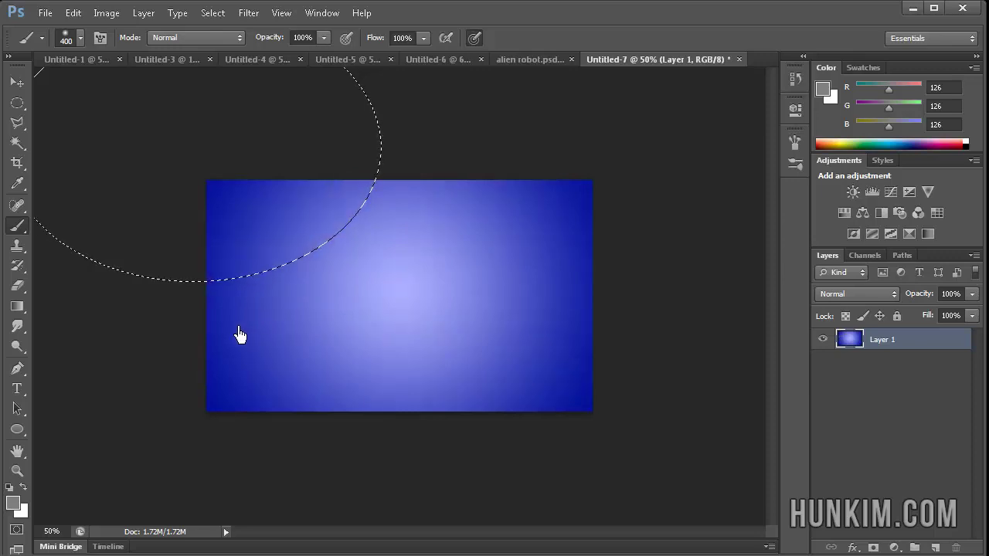
{"action": "mouse_move", "coordinate": [222, 343]}
{"action": "left_mouse_down"}
{"action": "mouse_move", "coordinate": [311, 318]}
{"action": "mouse_move", "coordinate": [371, 274]}
{"action": "mouse_move", "coordinate": [411, 227]}
{"action": "left_mouse_up"}
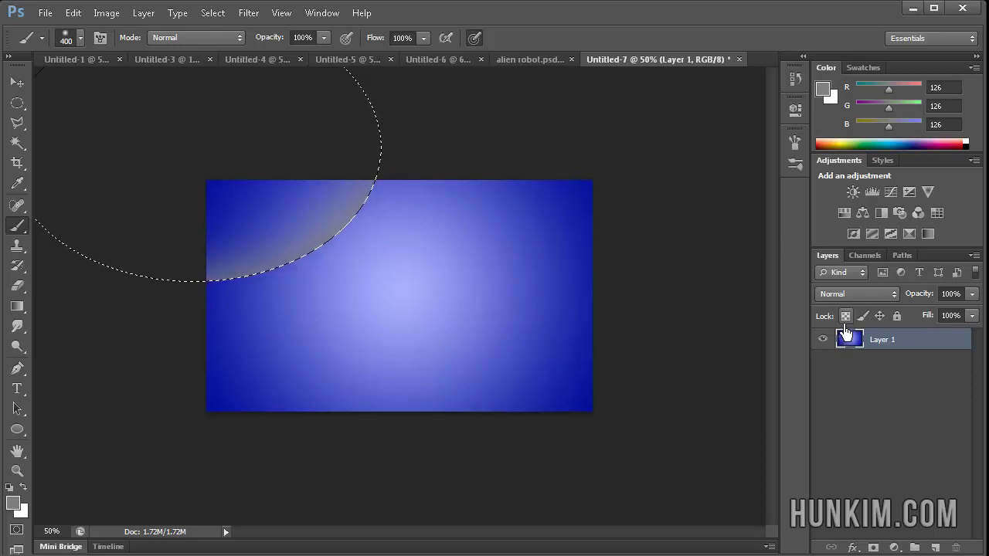
{"action": "key", "text": "Delete"}
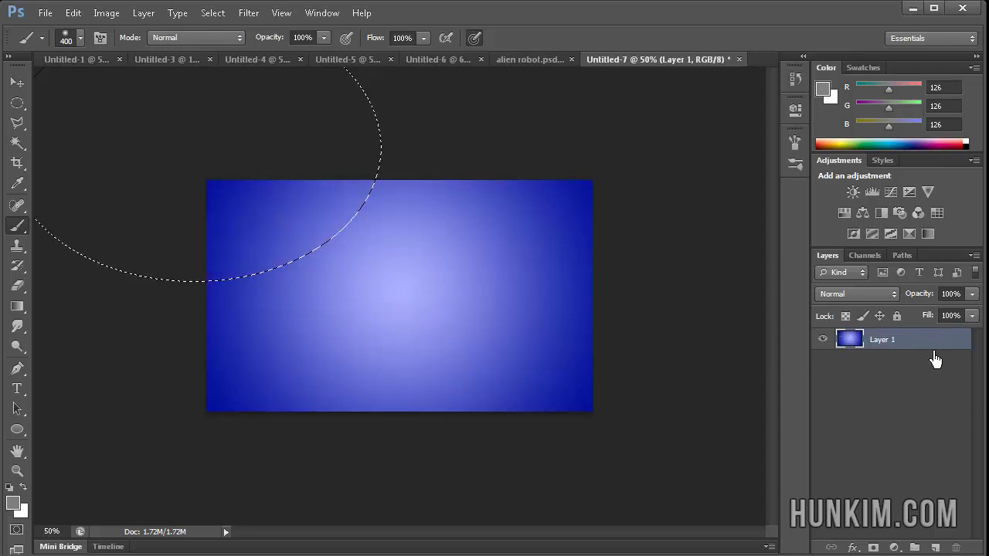
- Add Layer 2, brush soft grey inside the ellipse, and set its blend mode to Screen
{"action": "left_click", "coordinate": [936, 548]}
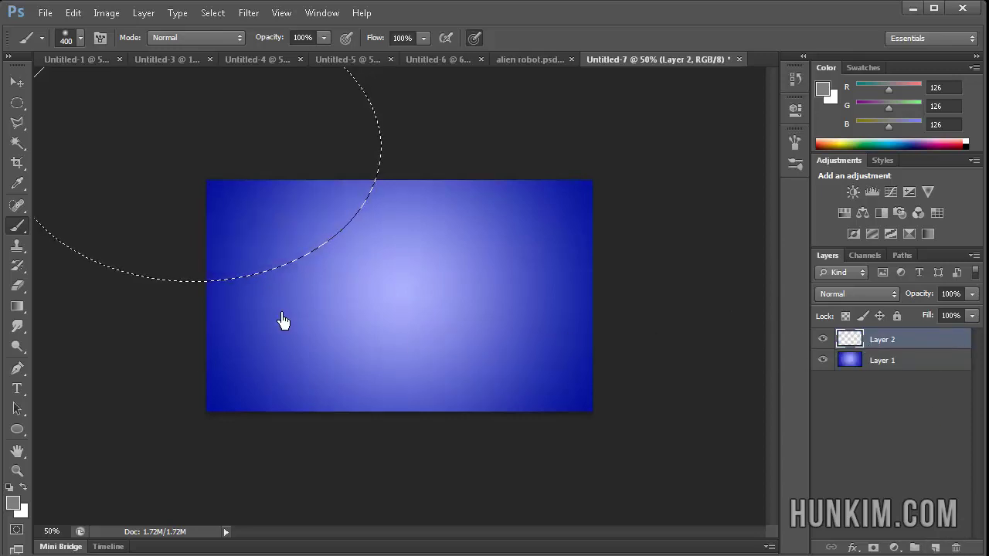
{"action": "mouse_move", "coordinate": [220, 345]}
{"action": "left_mouse_down"}
{"action": "mouse_move", "coordinate": [359, 284]}
{"action": "mouse_move", "coordinate": [433, 201]}
{"action": "left_mouse_up"}
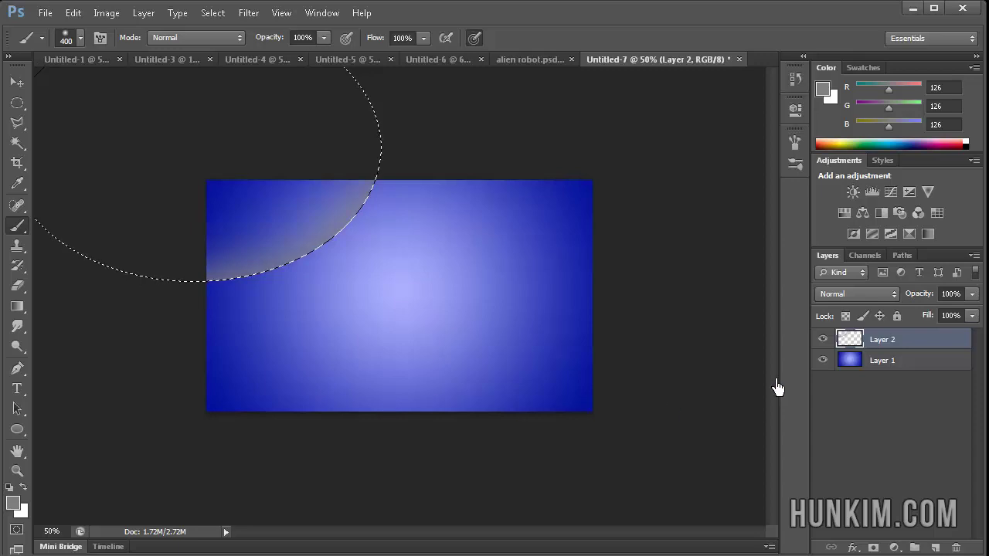
{"action": "left_click", "coordinate": [853, 298]}
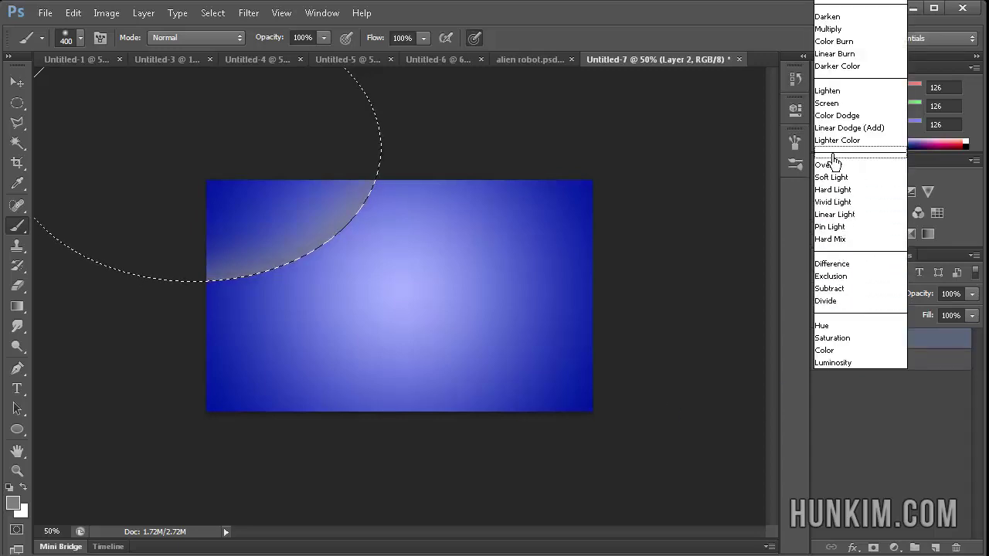
{"action": "left_click", "coordinate": [830, 104]}
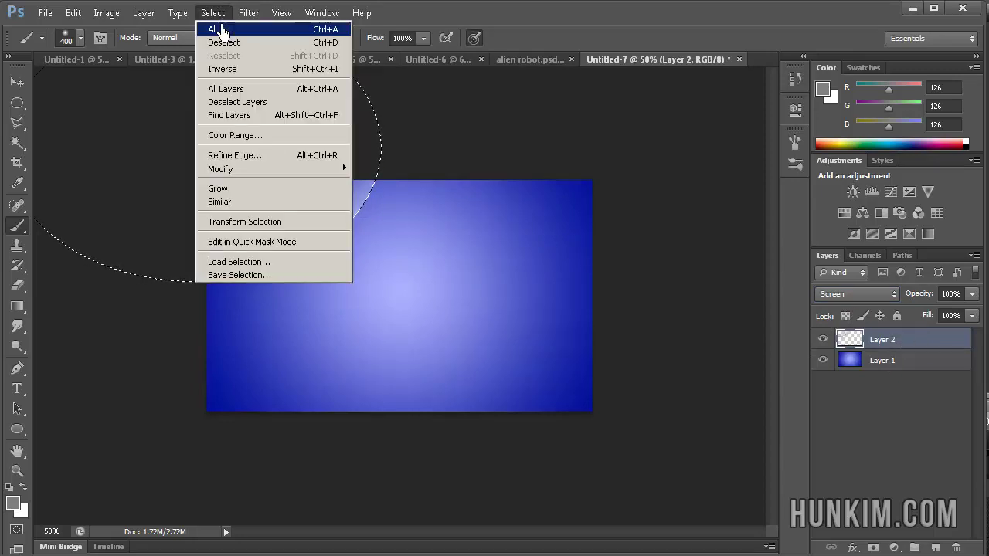
- Deselect the ellipse and duplicate Layer 2 into Layer 2 copy
{"action": "left_click", "coordinate": [226, 44]}
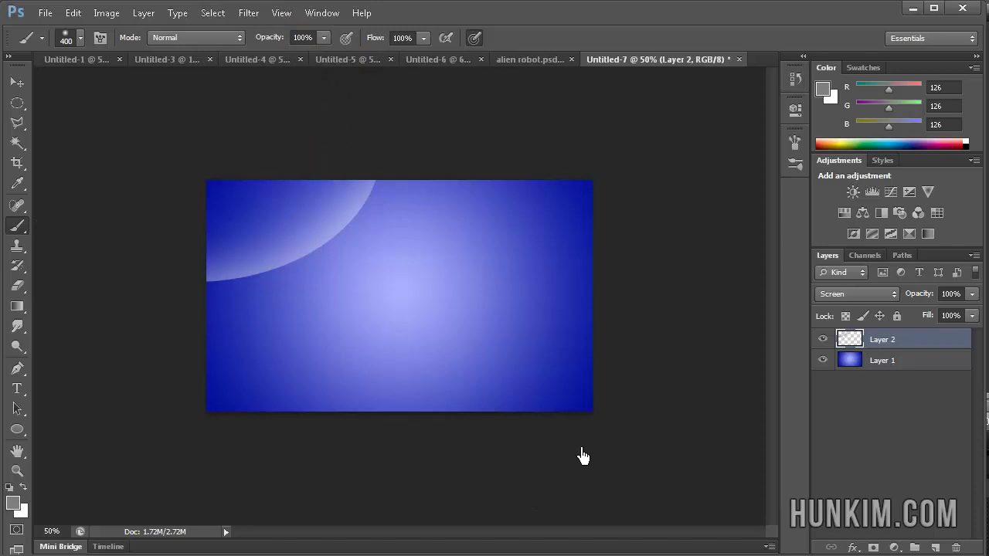
{"action": "right_click", "coordinate": [880, 348]}
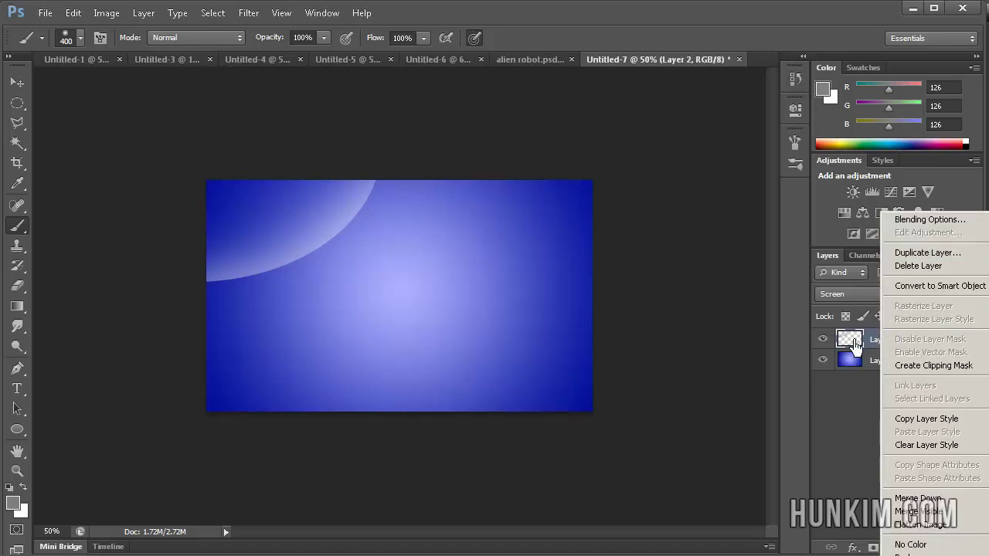
{"action": "left_click", "coordinate": [871, 345]}
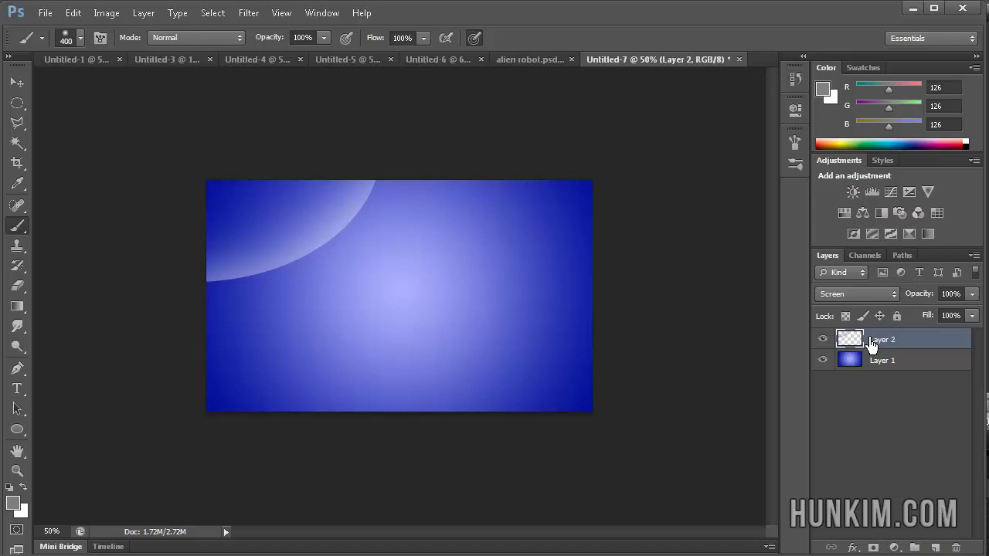
{"action": "key", "text": "ctrl+j"}
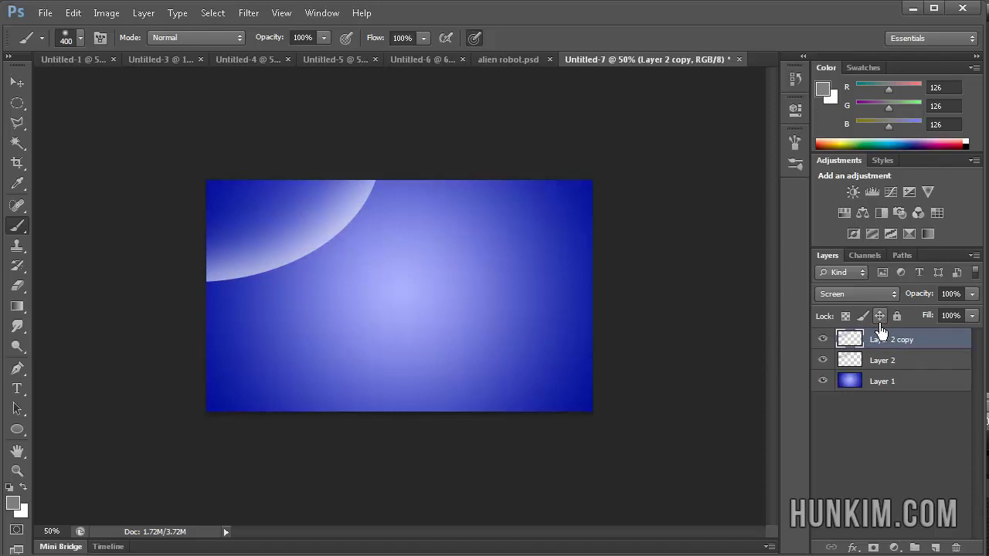
- Scale Layer 2 copy to about 127%, tilt it slightly, and nudge it beside the first arc
{"action": "key", "text": "ctrl+t"}
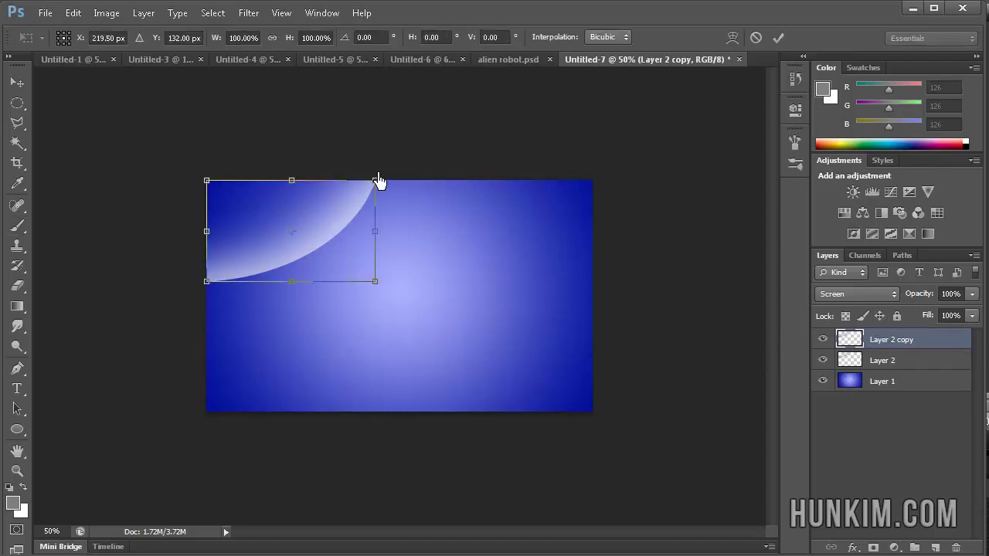
{"action": "left_click_drag", "start_coordinate": [379, 176], "coordinate": [427, 159]}
{"action": "key", "text": "shift+Left"}
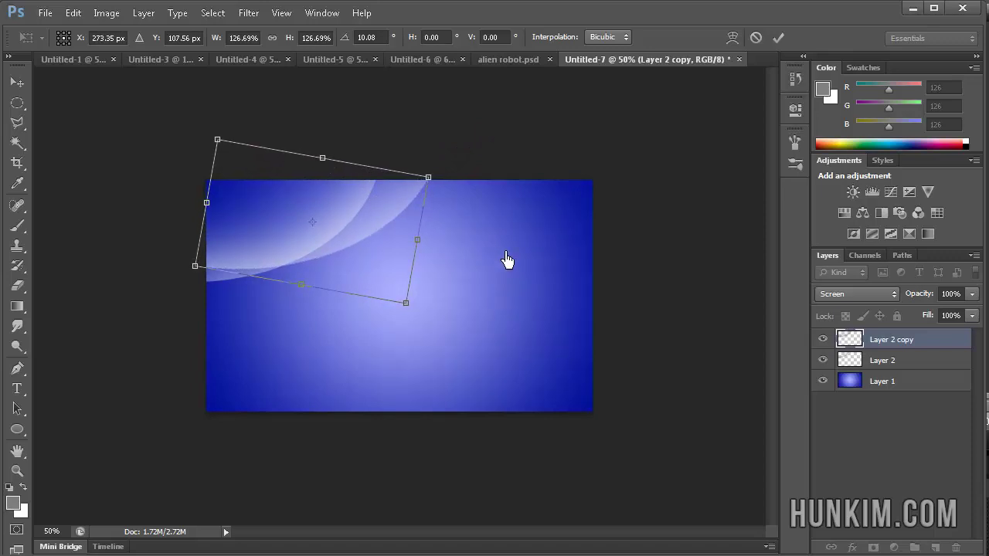
{"action": "key", "text": "shift+Left"}
{"action": "key", "text": "shift+Left"}
{"action": "key", "text": "shift+Left"}
{"action": "key", "text": "shift+Up"}
{"action": "key", "text": "shift+Up"}
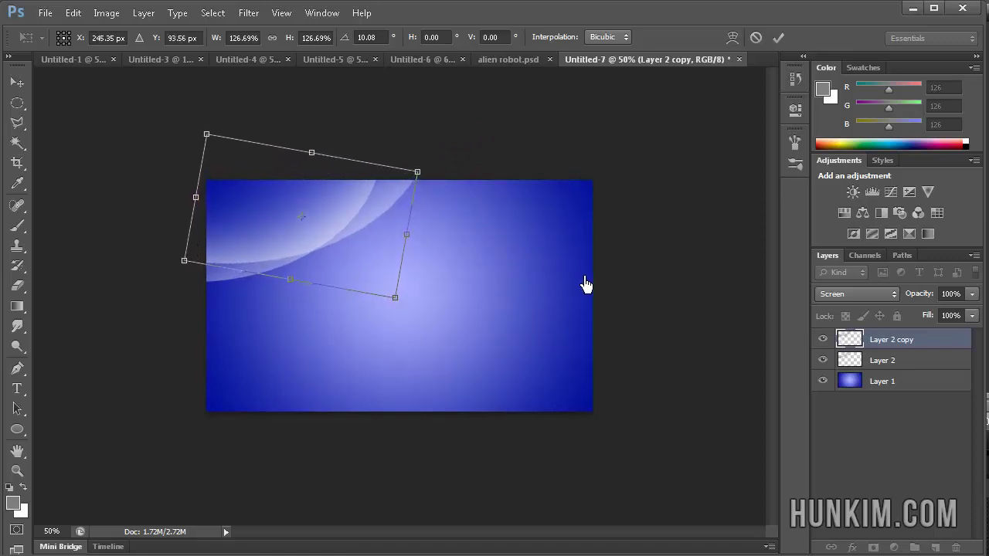
{"action": "key", "text": "Right"}
{"action": "key", "text": "Right"}
{"action": "key", "text": "Down"}
{"action": "key", "text": "Down"}
{"action": "key", "text": "Right"}
{"action": "key", "text": "Right"}
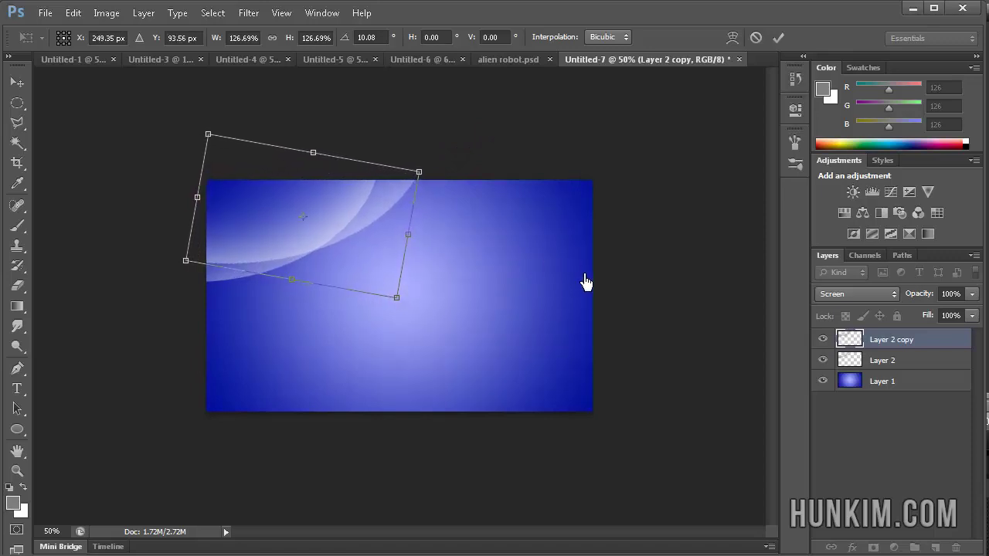
{"action": "left_click_drag", "start_coordinate": [435, 165], "coordinate": [452, 204]}
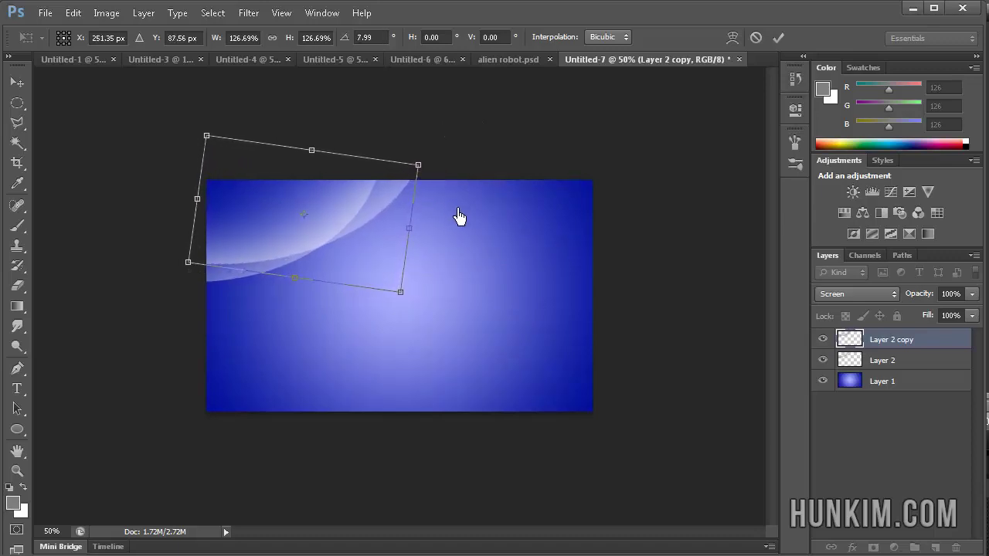
{"action": "key", "text": "Return"}
{"action": "key", "text": "b"}
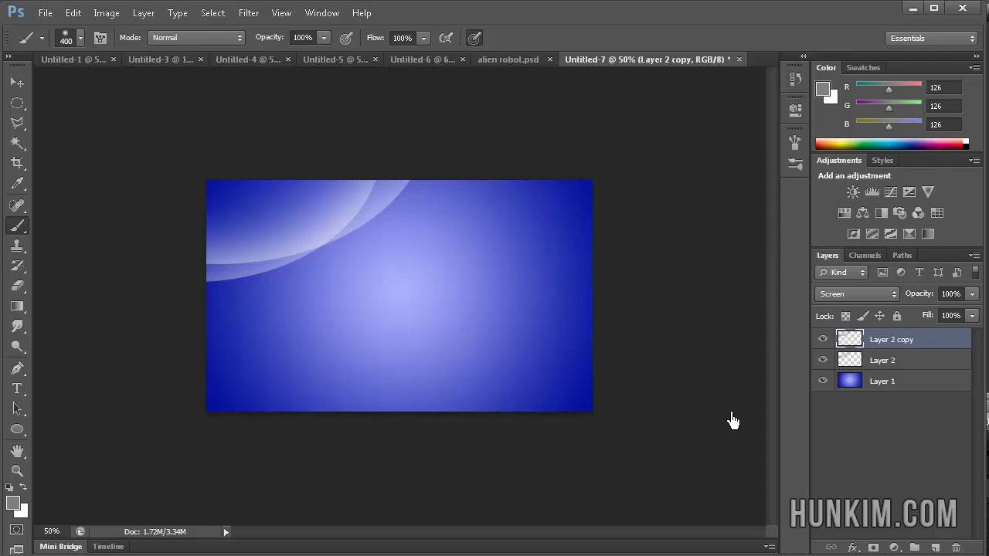
- Set Feather to 0 px and select a crisp full-width rectangle over the upper canvas
{"action": "left_click", "coordinate": [17, 107]}
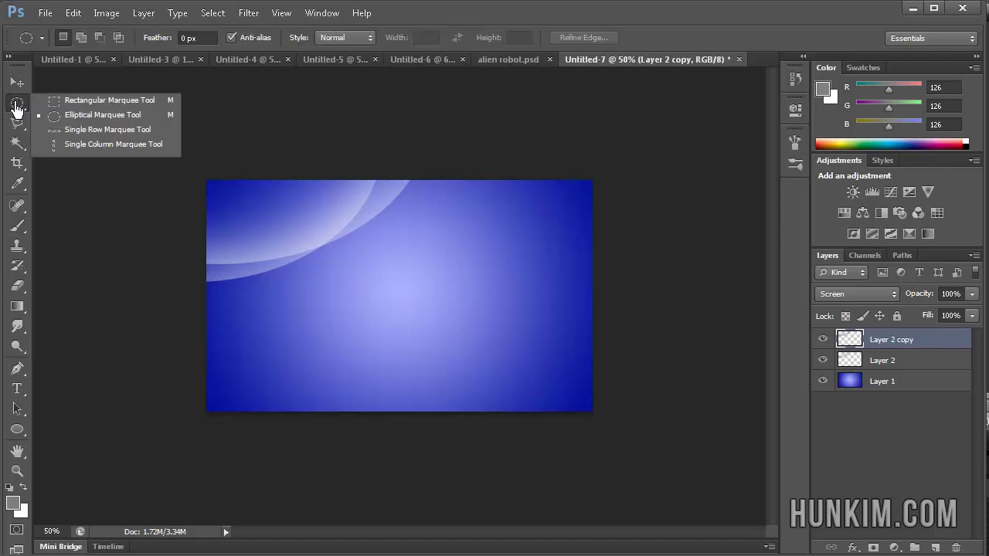
{"action": "left_click", "coordinate": [99, 106]}
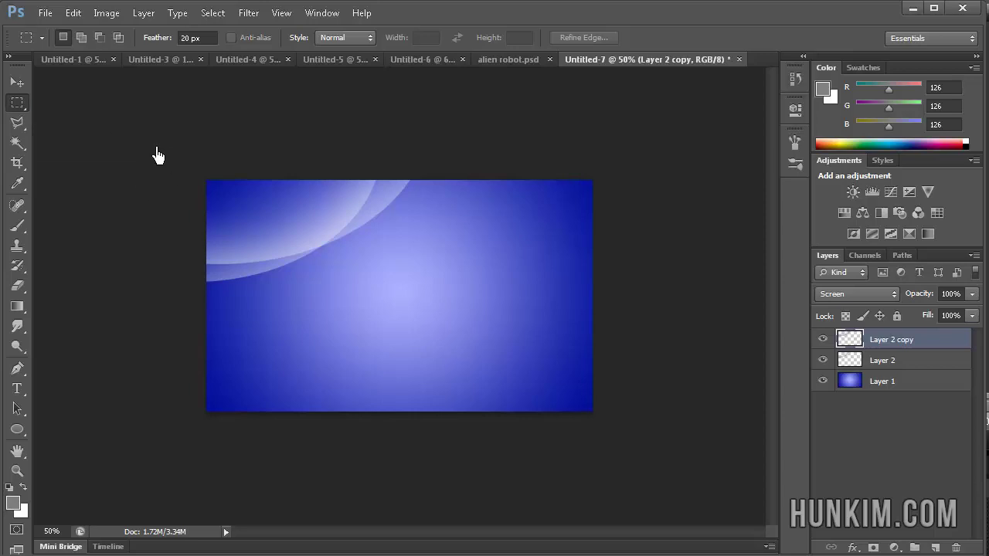
{"action": "left_click_drag", "start_coordinate": [154, 150], "coordinate": [744, 342]}
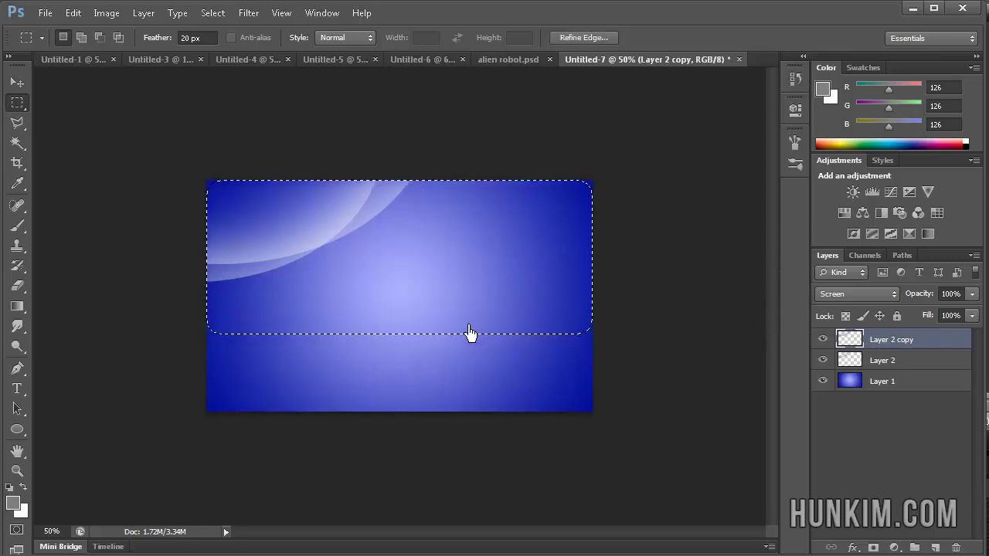
{"action": "left_click", "coordinate": [333, 296]}
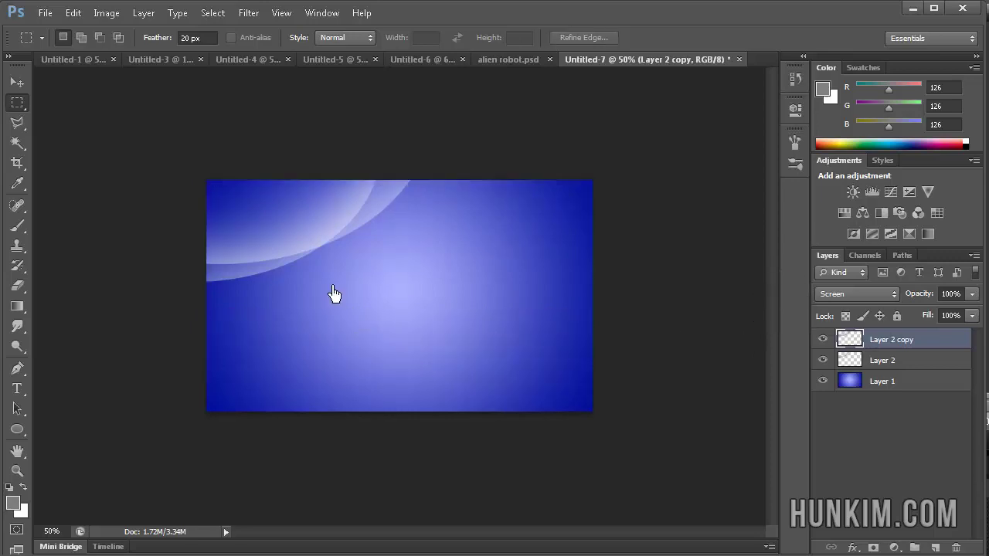
{"action": "left_click", "coordinate": [202, 39]}
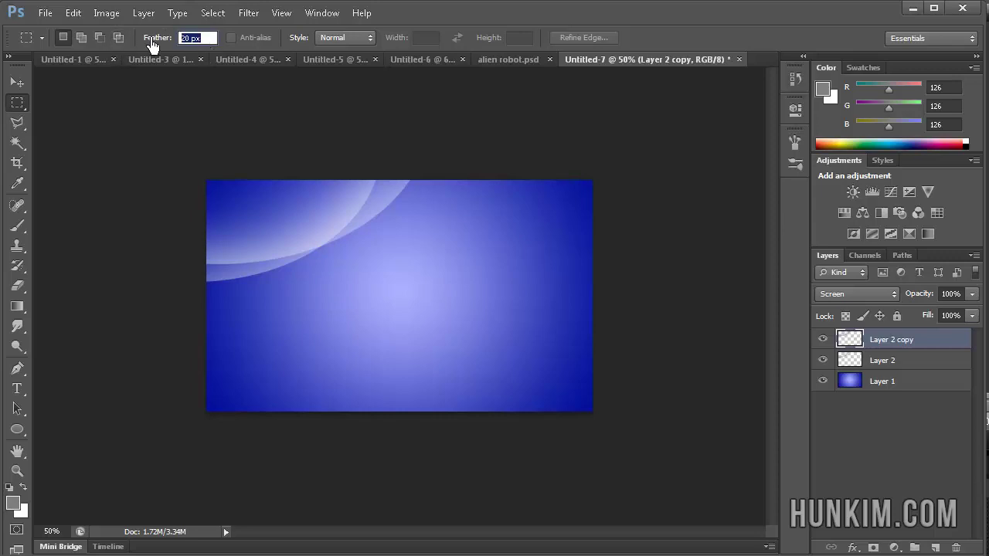
{"action": "type", "text": "0"}
{"action": "key", "text": "Return"}
{"action": "left_click_drag", "start_coordinate": [169, 164], "coordinate": [691, 335]}
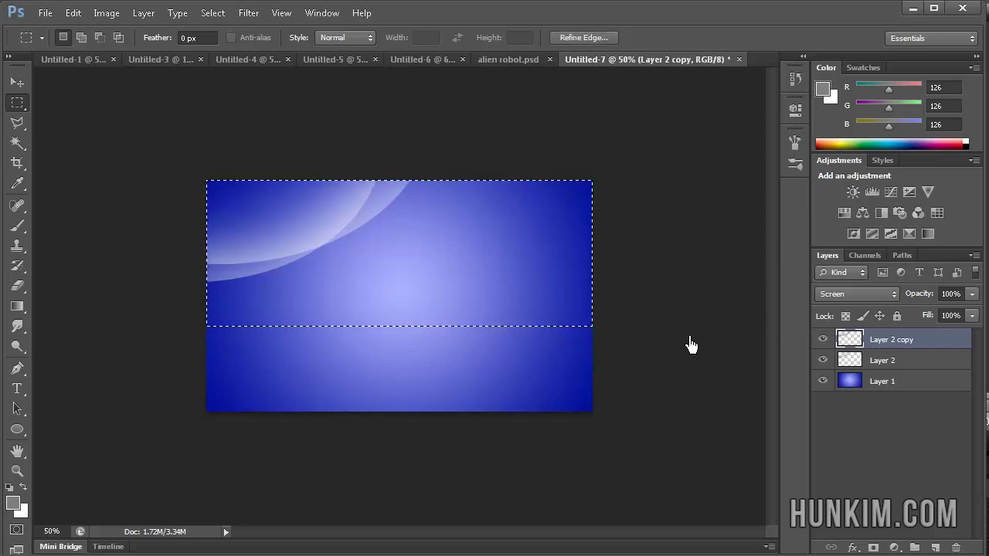
- Create Layer 3, paint a soft grey glow along the selection's bottom edge, and blend it in Screen
{"action": "left_click", "coordinate": [17, 225]}
{"action": "left_click", "coordinate": [257, 379]}
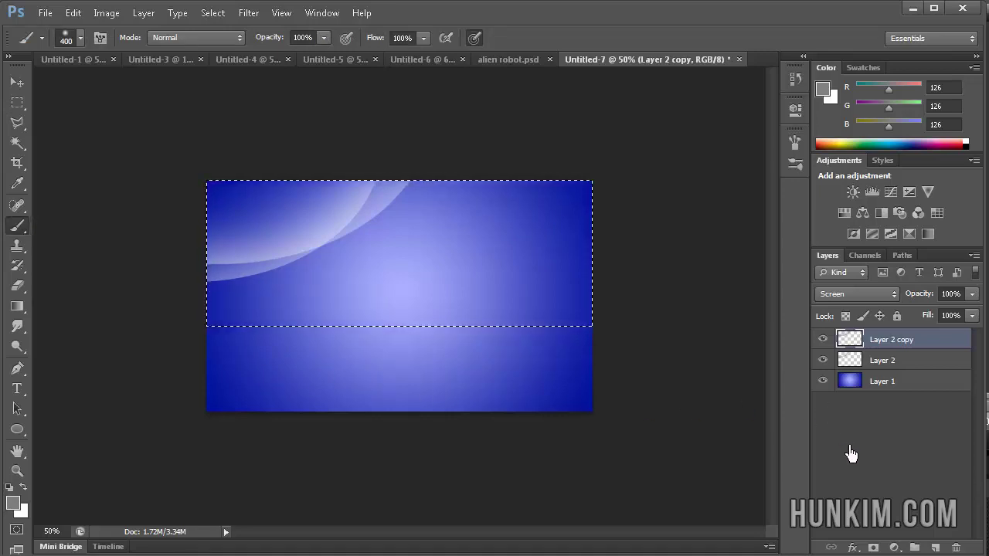
{"action": "left_click", "coordinate": [935, 547]}
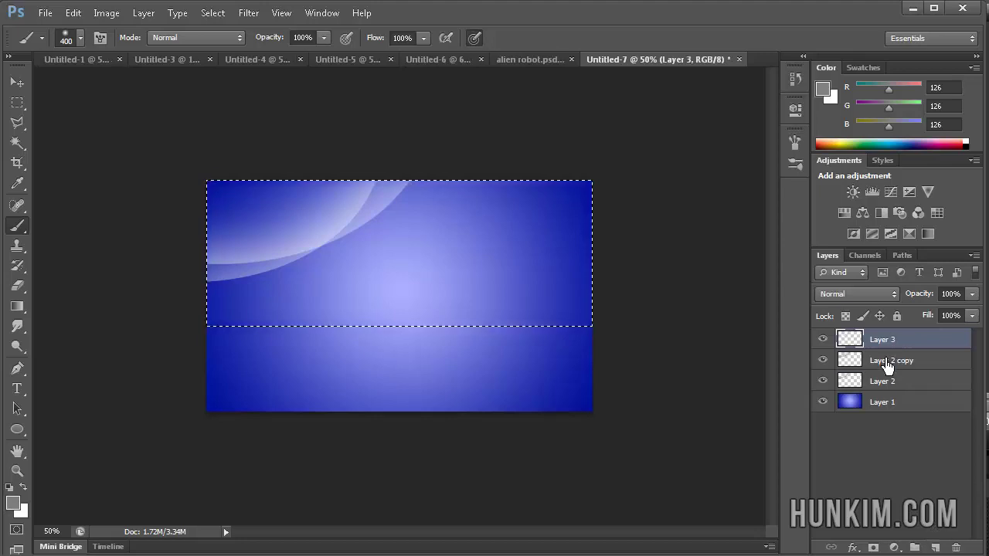
{"action": "left_click", "coordinate": [892, 365]}
{"action": "left_click", "coordinate": [883, 344]}
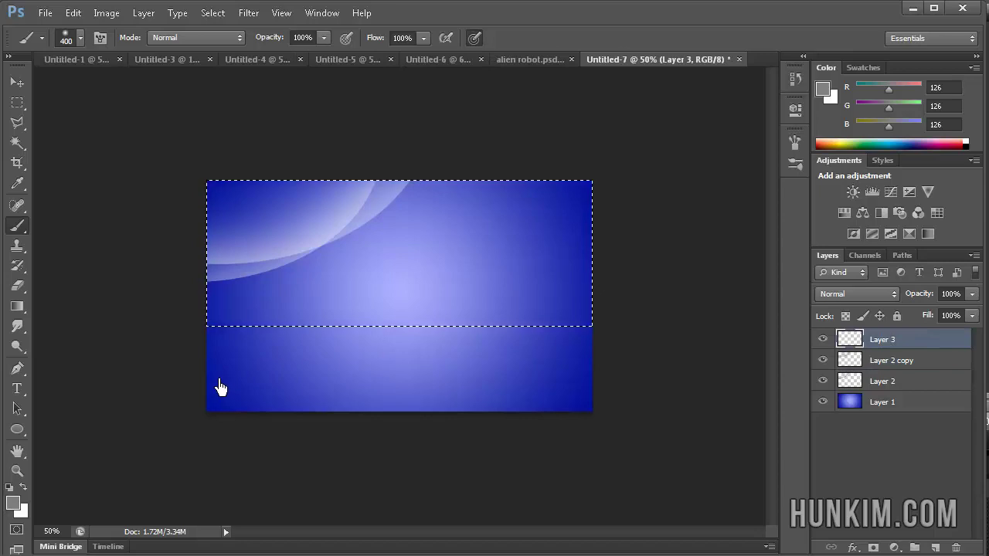
{"action": "left_click_drag", "start_coordinate": [214, 386], "coordinate": [656, 395]}
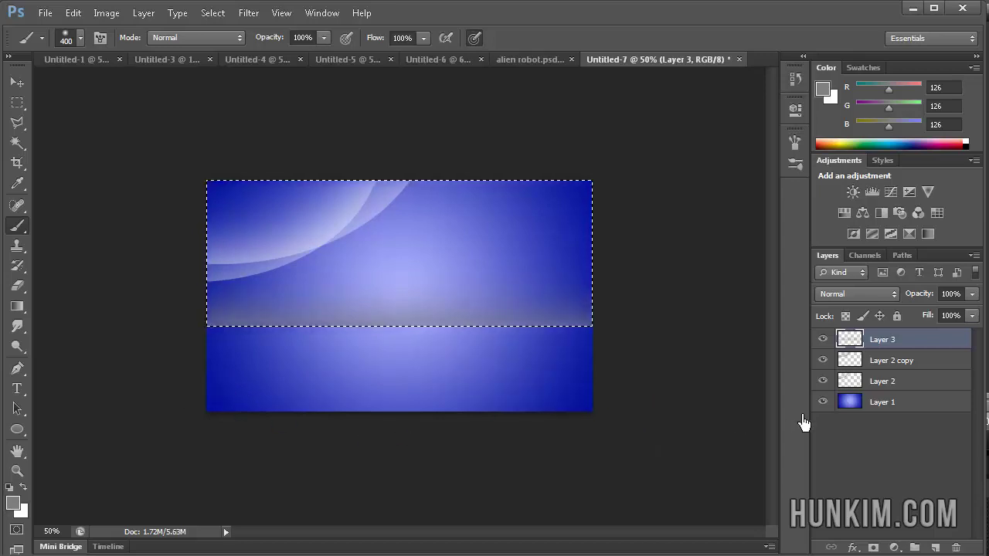
{"action": "left_click", "coordinate": [856, 296]}
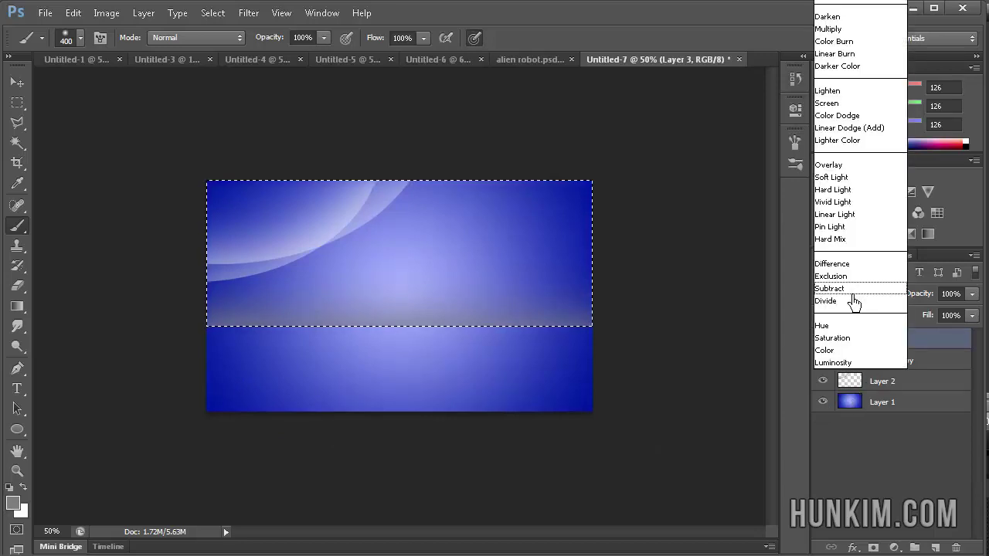
{"action": "left_click", "coordinate": [826, 104]}
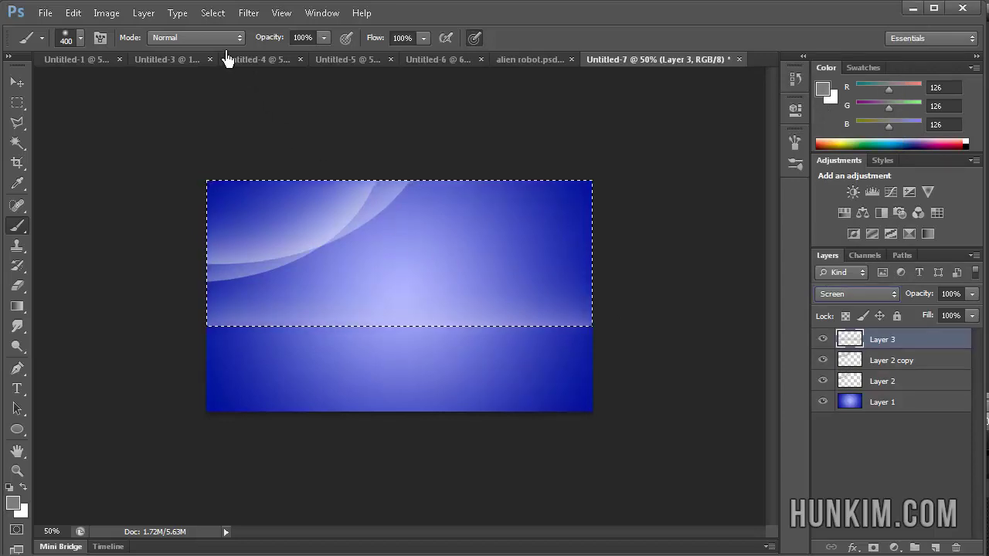
- Deselect and make the Layer 3 horizon glow visible again
{"action": "left_click", "coordinate": [210, 23]}
{"action": "left_click", "coordinate": [221, 41]}
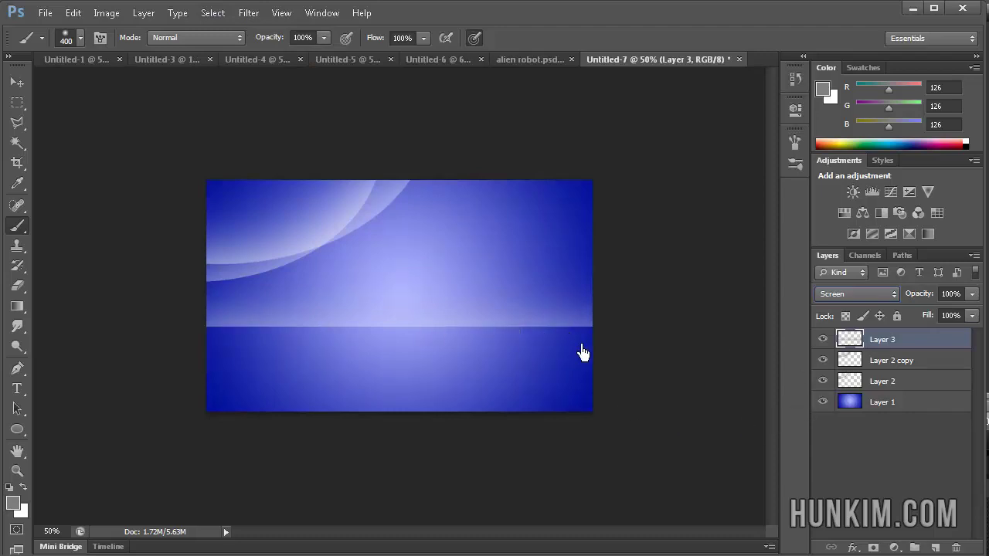
{"action": "left_click", "coordinate": [823, 340]}
- Try warping the band's top-right corner, then leave Warp keeping the edge straight
{"action": "left_click", "coordinate": [73, 13]}
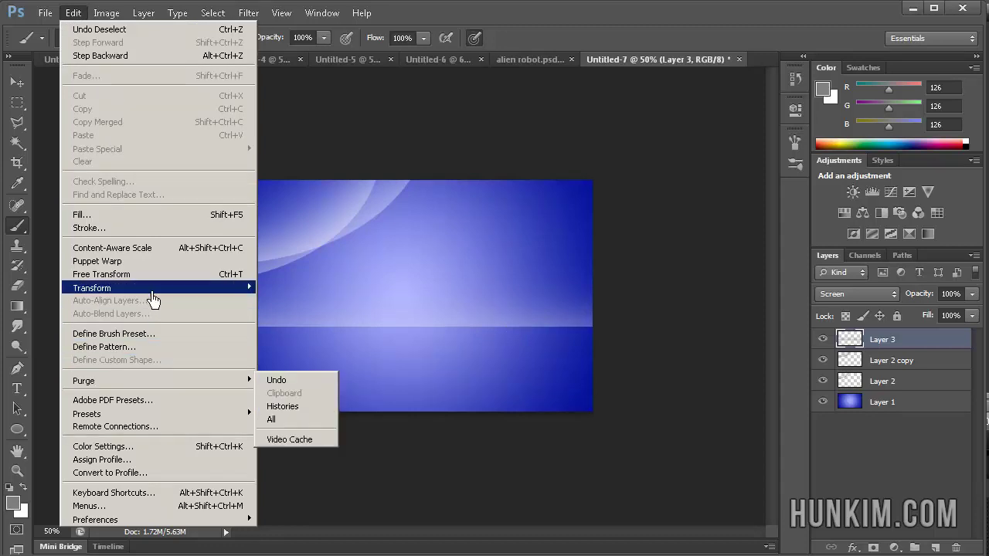
{"action": "mouse_move", "coordinate": [153, 294]}
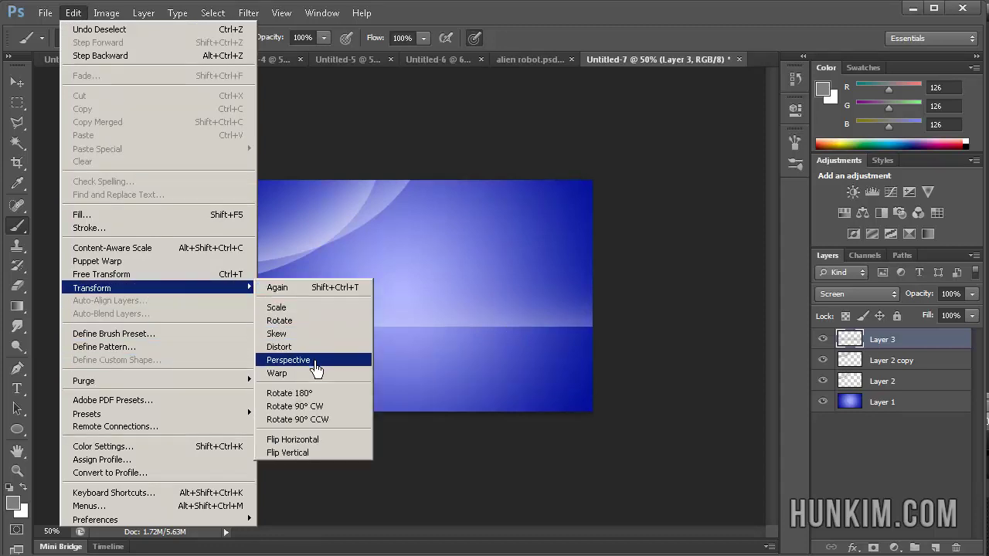
{"action": "left_click", "coordinate": [319, 375]}
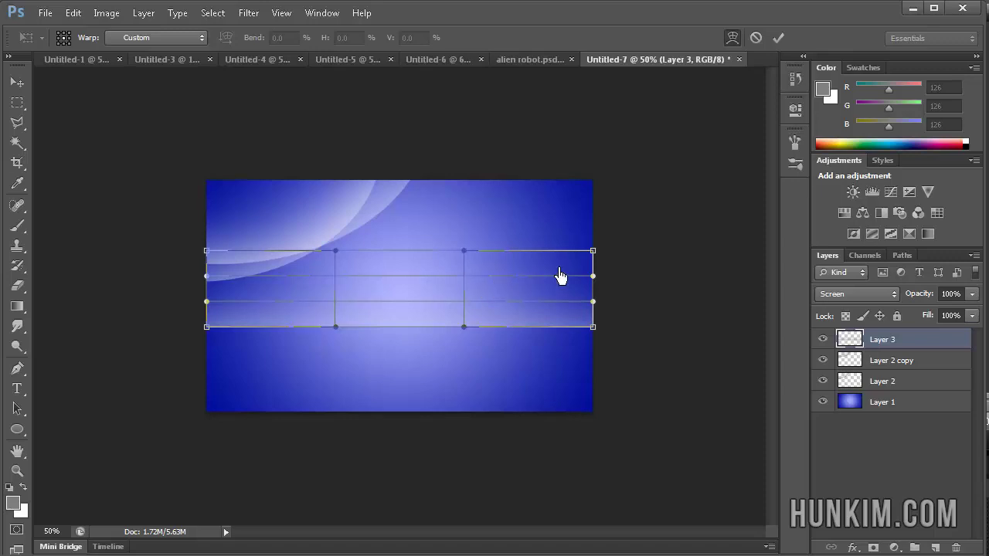
{"action": "left_click_drag", "start_coordinate": [585, 245], "coordinate": [600, 258]}
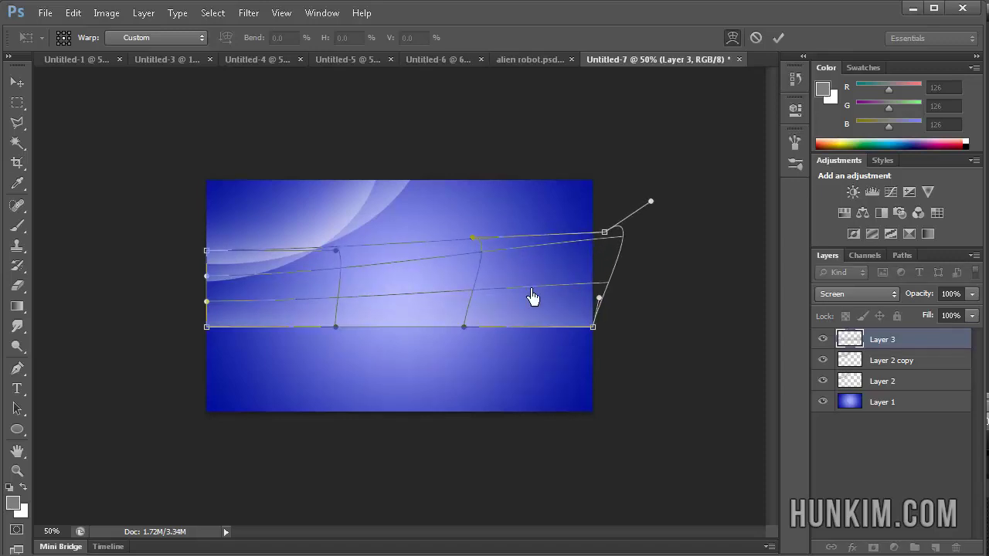
{"action": "key", "text": "Return"}
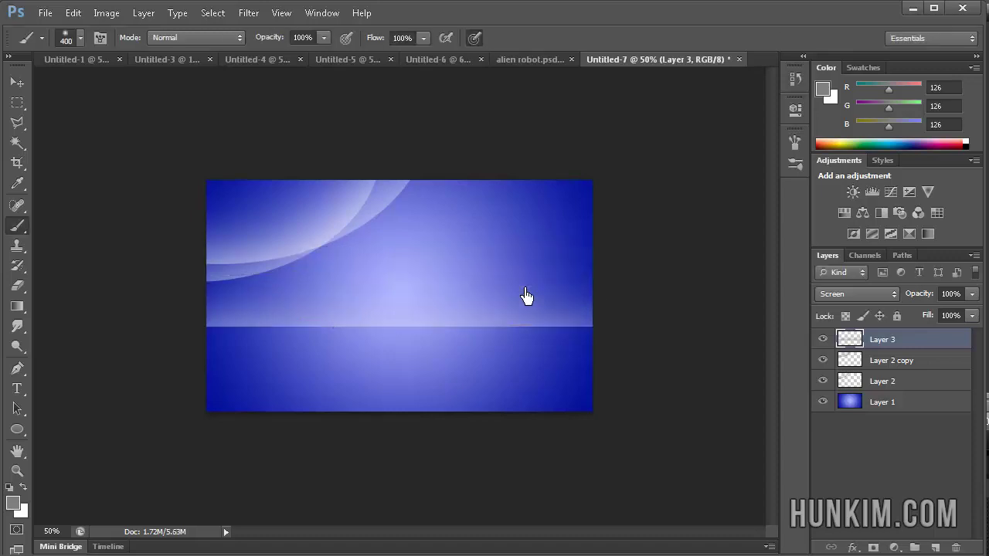
- Warp Layer 3's light band, pulling its four corners up and outward
{"action": "left_click", "coordinate": [74, 14]}
{"action": "mouse_move", "coordinate": [120, 292]}
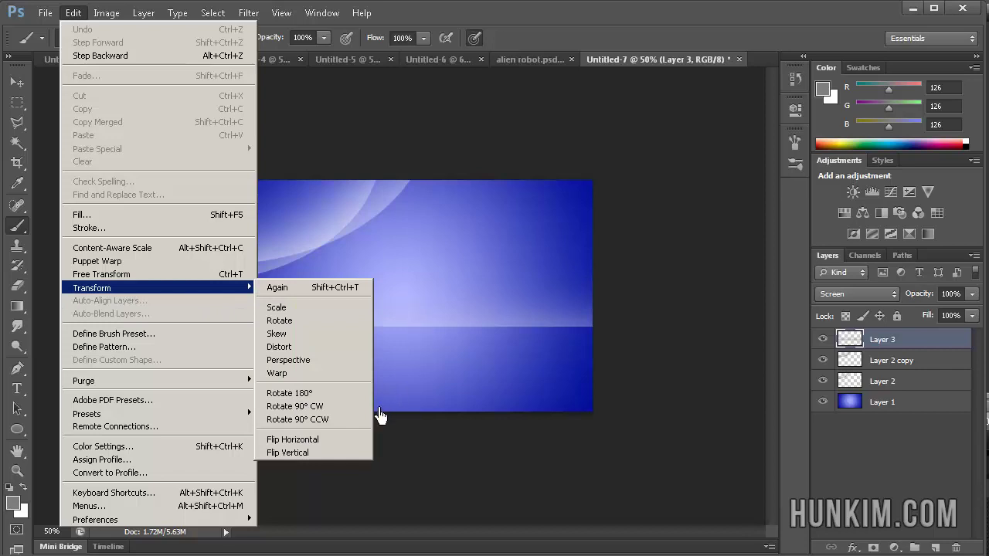
{"action": "left_click", "coordinate": [306, 379]}
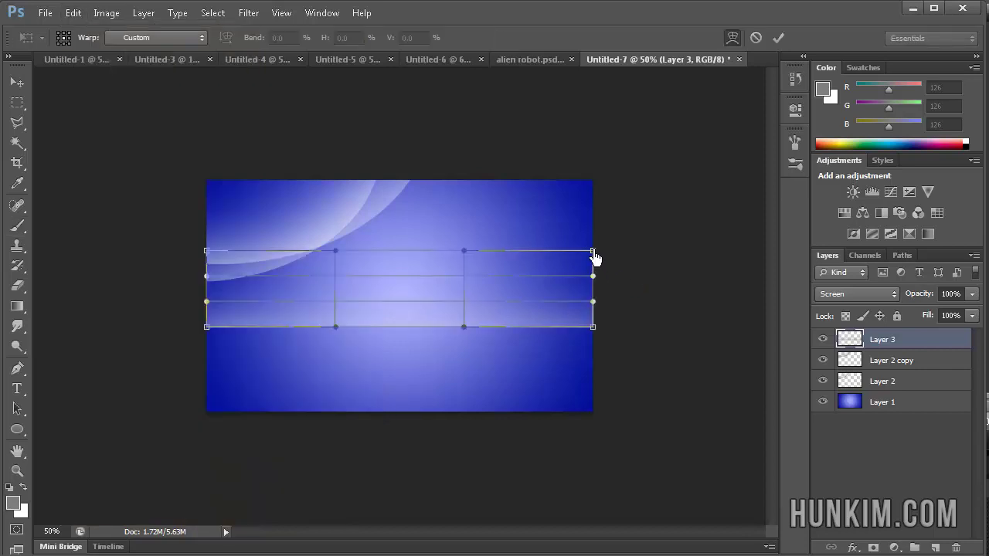
{"action": "left_click_drag", "start_coordinate": [595, 258], "coordinate": [635, 201]}
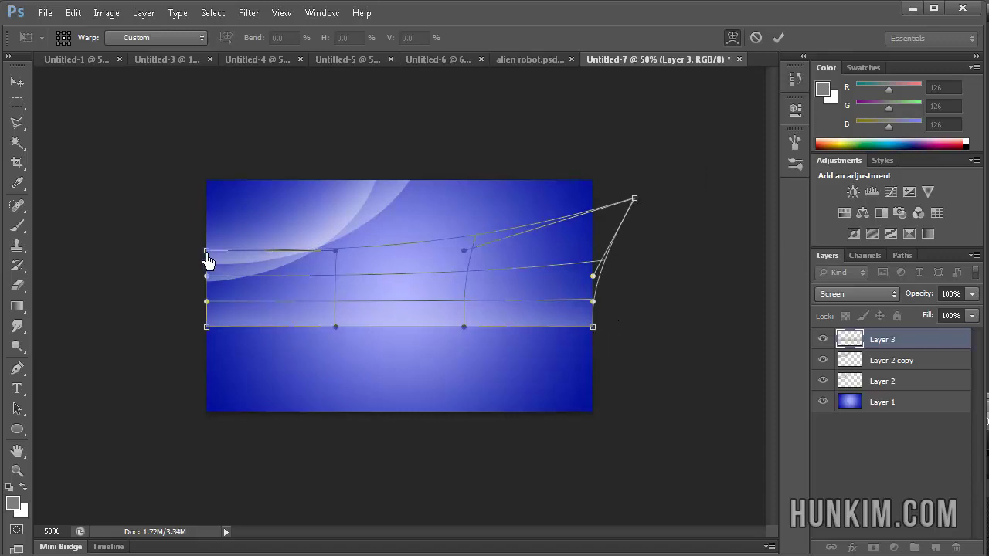
{"action": "left_click_drag", "start_coordinate": [207, 255], "coordinate": [140, 203]}
{"action": "left_click_drag", "start_coordinate": [208, 332], "coordinate": [148, 390]}
{"action": "left_click_drag", "start_coordinate": [592, 328], "coordinate": [713, 367]}
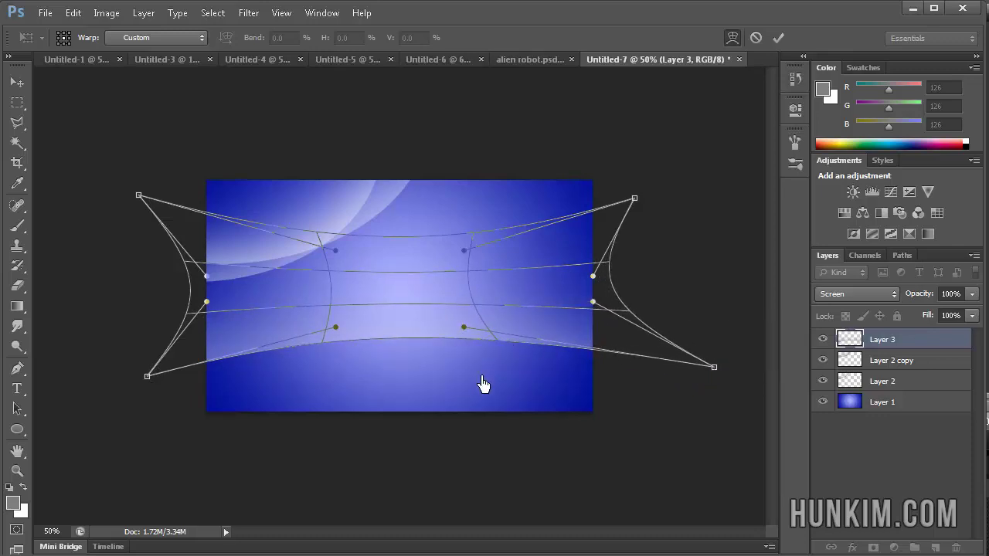
- Bend both sides of the band upward into a horizon arc and apply the warp
{"action": "left_click_drag", "start_coordinate": [539, 300], "coordinate": [558, 291]}
{"action": "left_click_drag", "start_coordinate": [281, 296], "coordinate": [287, 308]}
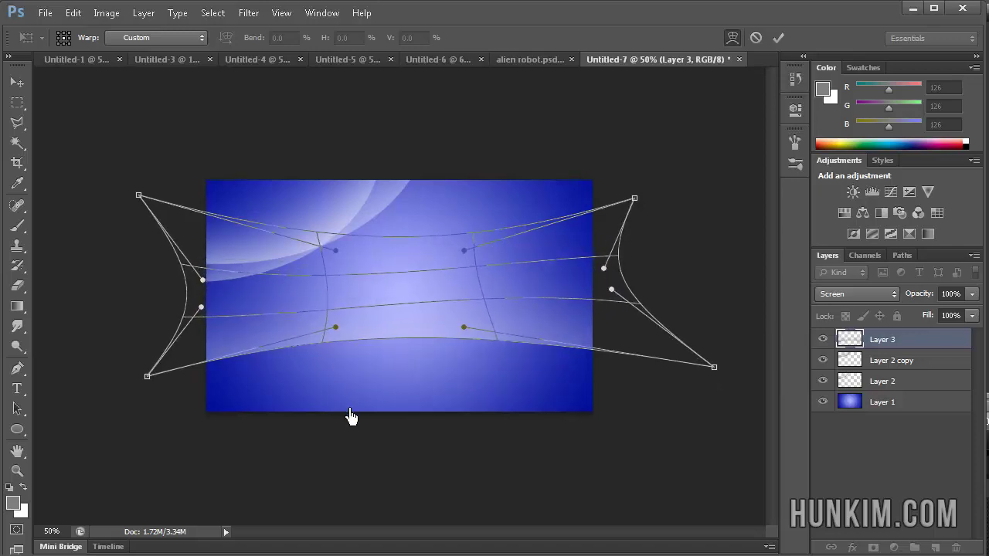
{"action": "key", "text": "Return"}
{"action": "key", "text": "b"}
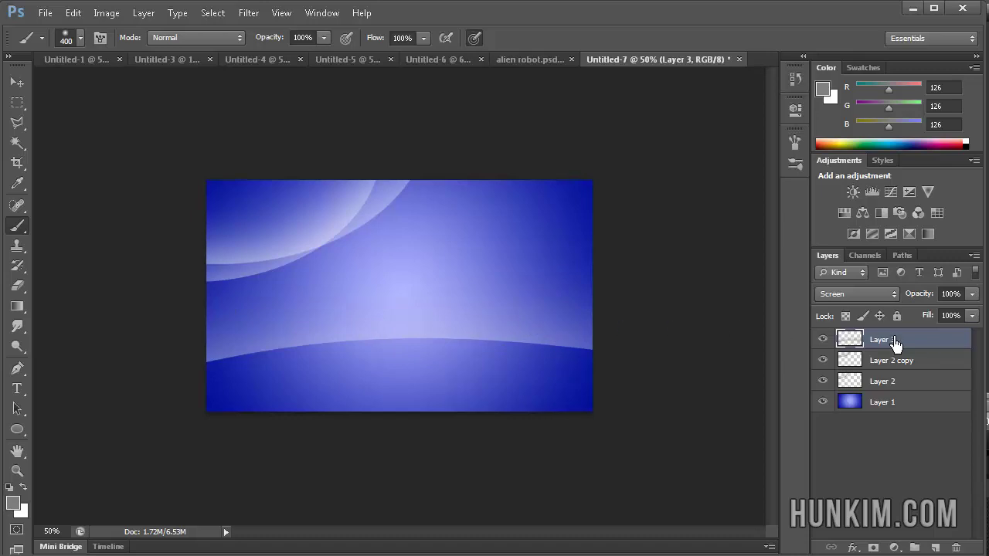
- Duplicate Layer 3 and nudge the copy slightly upward with the Move tool
{"action": "key", "text": "ctrl+j"}
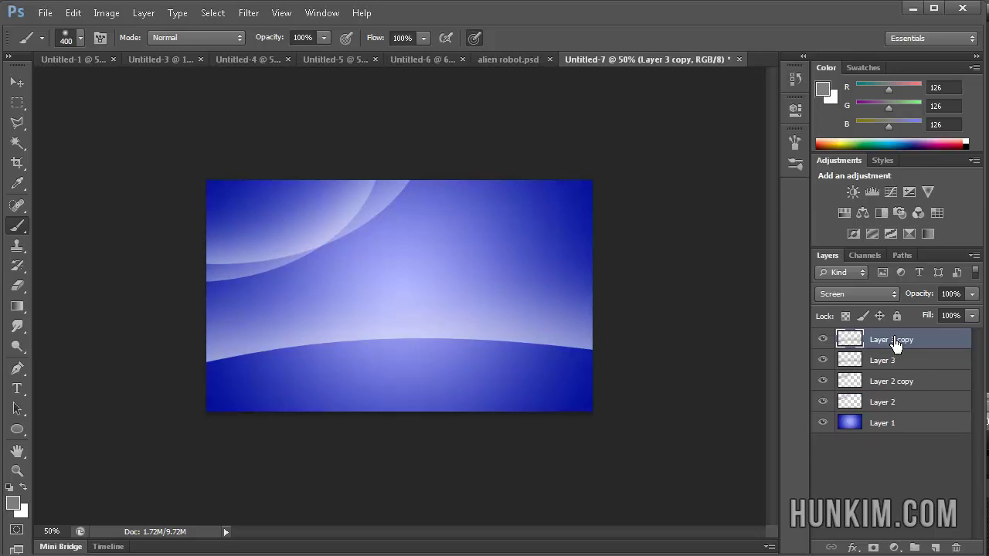
{"action": "left_click", "coordinate": [17, 81]}
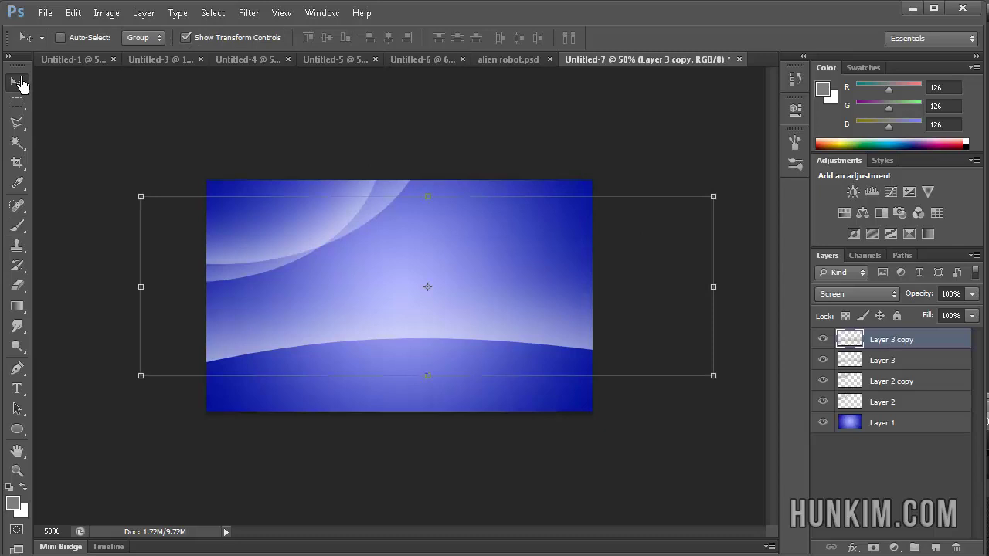
{"action": "key", "text": "Up"}
{"action": "key", "text": "Up"}
{"action": "key", "text": "Up"}
{"action": "key", "text": "Up"}
{"action": "key", "text": "Up"}
{"action": "key", "text": "Up"}
{"action": "key", "text": "Up"}
{"action": "key", "text": "Up"}
{"action": "key", "text": "Up"}
{"action": "key", "text": "Up"}
{"action": "key", "text": "Up"}
{"action": "key", "text": "Up"}
{"action": "key", "text": "Up"}
{"action": "key", "text": "Up"}
{"action": "key", "text": "Up"}
{"action": "key", "text": "Up"}
{"action": "key", "text": "Up"}
{"action": "key", "text": "Up"}
{"action": "key", "text": "Up"}
{"action": "key", "text": "Up"}
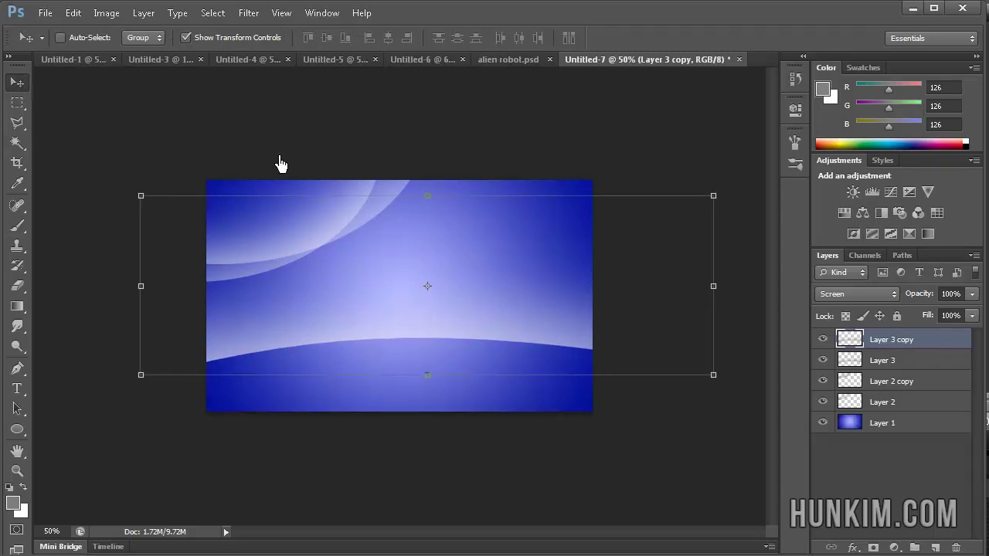
{"action": "key", "text": "Up"}
{"action": "key", "text": "Up"}
{"action": "key", "text": "Up"}
{"action": "key", "text": "Up"}
{"action": "key", "text": "Up"}
{"action": "key", "text": "Up"}
{"action": "key", "text": "Up"}
{"action": "key", "text": "Up"}
{"action": "key", "text": "Up"}
{"action": "key", "text": "Up"}
{"action": "key", "text": "Up"}
{"action": "key", "text": "Up"}
{"action": "key", "text": "Up"}
{"action": "key", "text": "Up"}
{"action": "key", "text": "Up"}
{"action": "key", "text": "Up"}
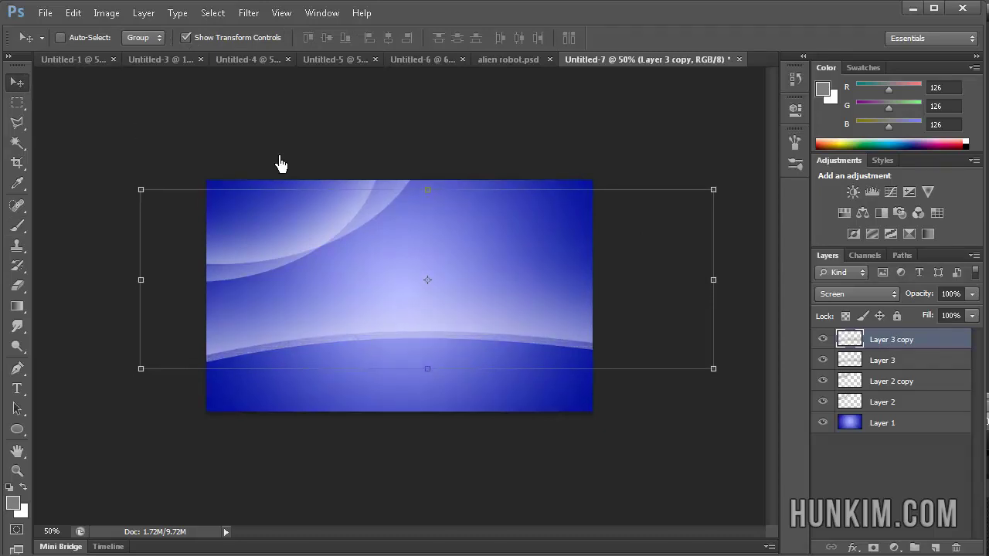
{"action": "key", "text": "Down"}
{"action": "key", "text": "Down"}
{"action": "key", "text": "Down"}
{"action": "key", "text": "Down"}
{"action": "key", "text": "Down"}
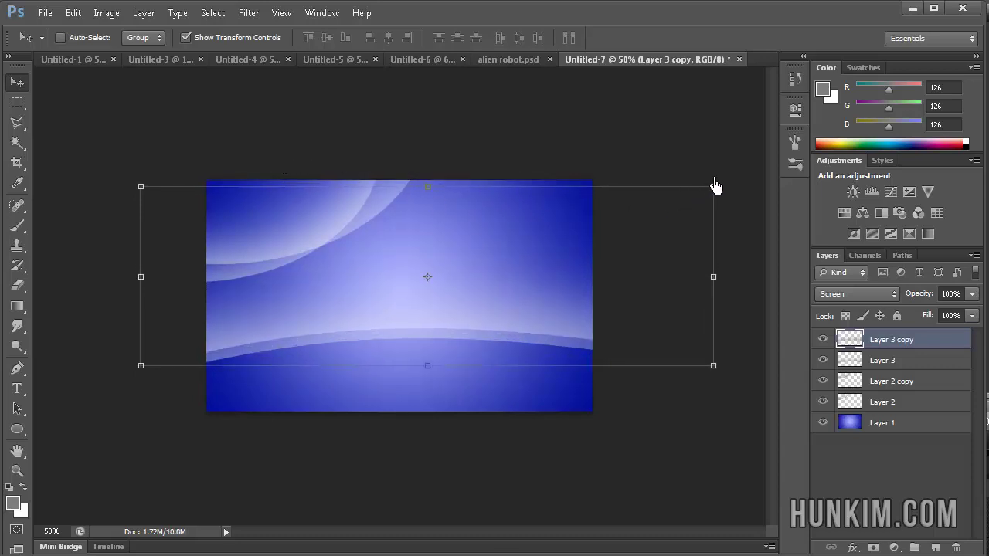
- Try rotating the copy by -1.67° and nudging it up, then cancel the transform
{"action": "left_click_drag", "start_coordinate": [713, 183], "coordinate": [711, 178]}
{"action": "key", "text": "Up"}
{"action": "key", "text": "Up"}
{"action": "key", "text": "Up"}
{"action": "key", "text": "Up"}
{"action": "key", "text": "Up"}
{"action": "key", "text": "Up"}
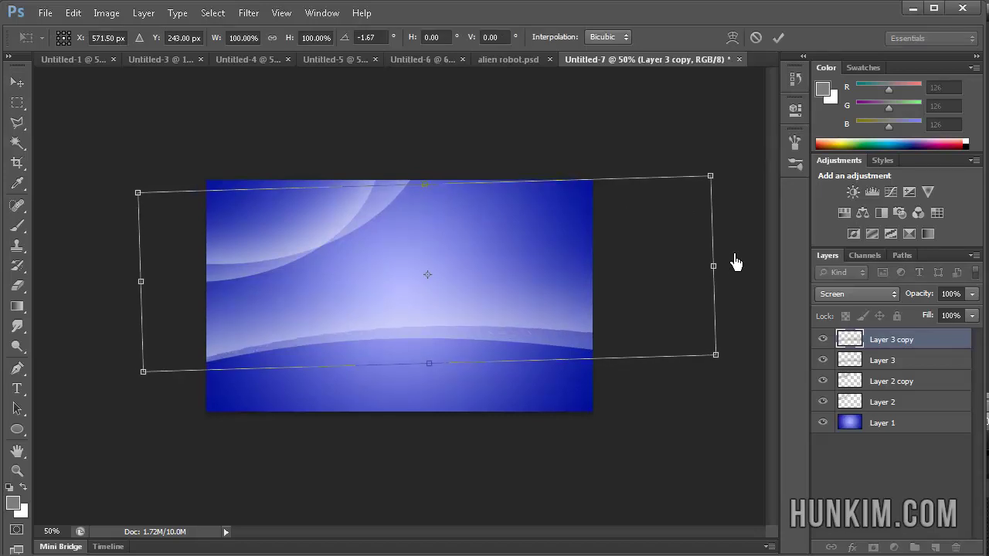
{"action": "key", "text": "Up"}
{"action": "key", "text": "Up"}
{"action": "key", "text": "Up"}
{"action": "key", "text": "Up"}
{"action": "key", "text": "Up"}
{"action": "key", "text": "Up"}
{"action": "key", "text": "Up"}
{"action": "key", "text": "Up"}
{"action": "key", "text": "Up"}
{"action": "key", "text": "Up"}
{"action": "key", "text": "Up"}
{"action": "key", "text": "Up"}
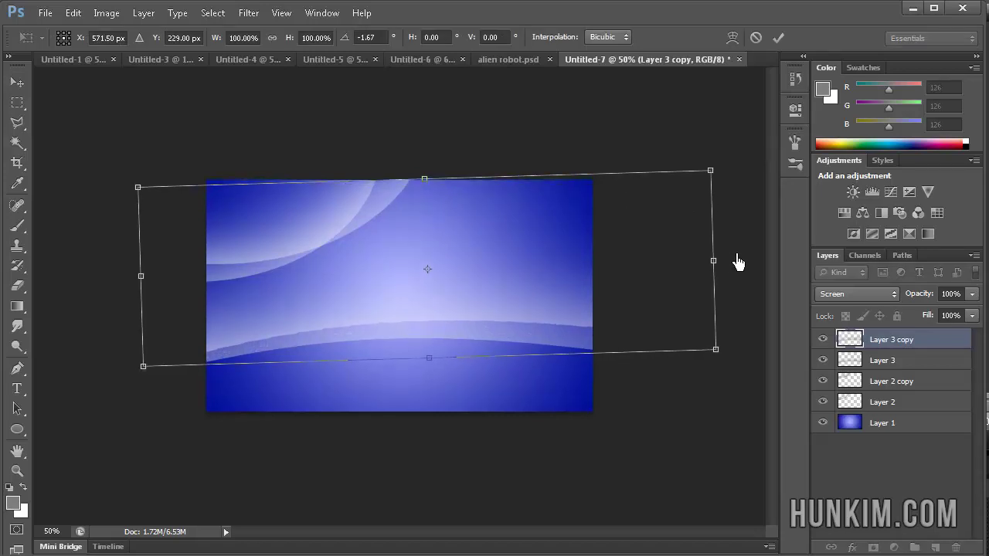
{"action": "key", "text": "Escape"}
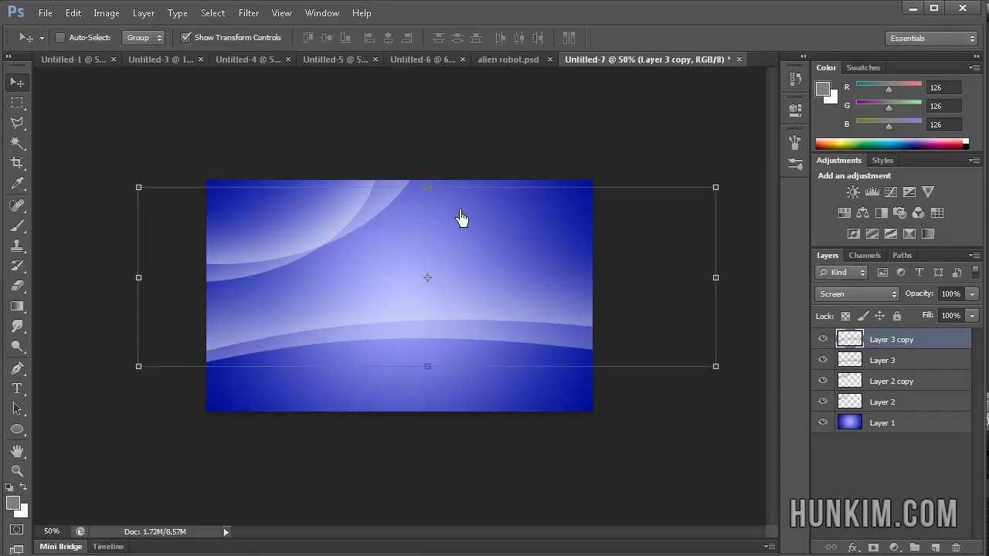
- Select Layer 1, view the wallpaper at 100% zoom, and pick the Rectangular Marquee tool
{"action": "left_click", "coordinate": [859, 362]}
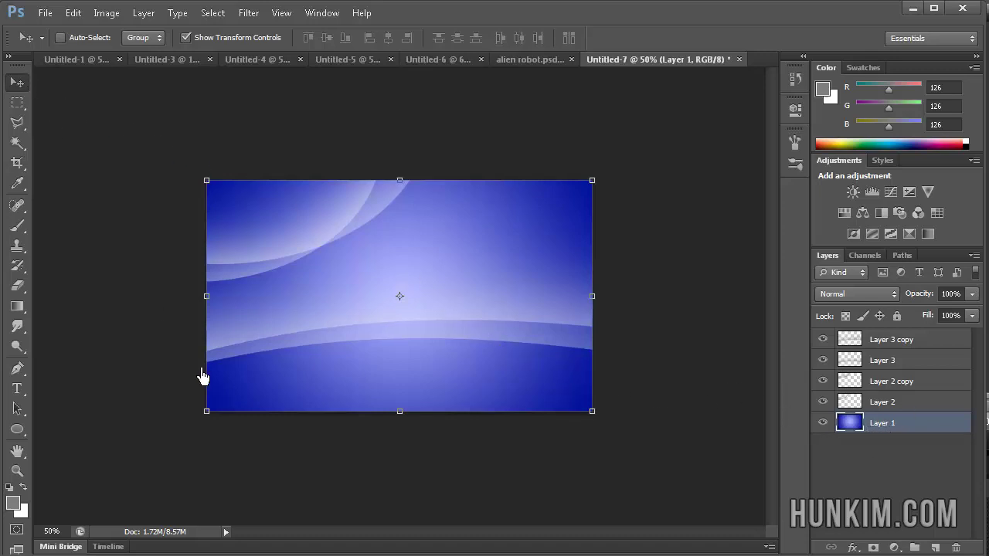
{"action": "key", "text": "ctrl+plus"}
{"action": "key", "text": "ctrl+plus"}
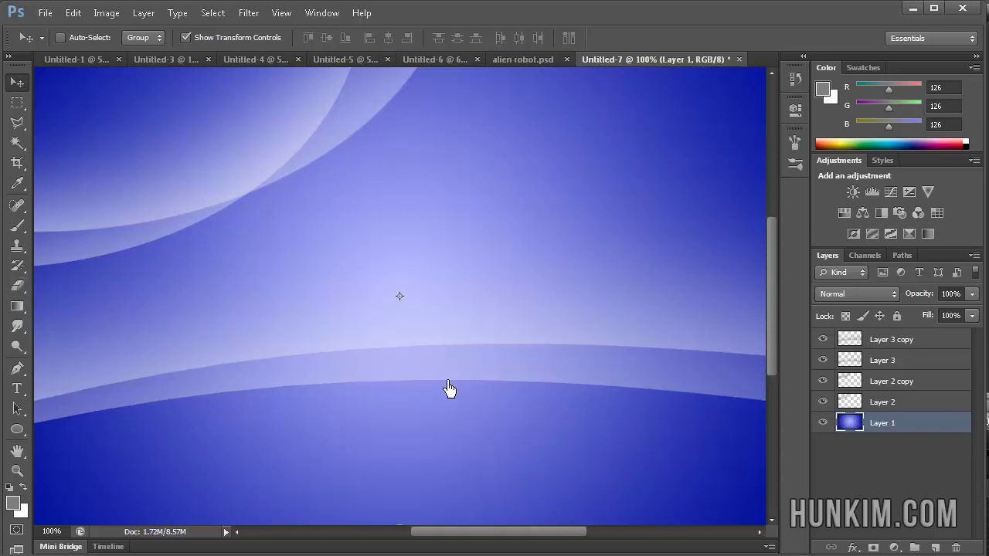
{"action": "left_click", "coordinate": [77, 14]}
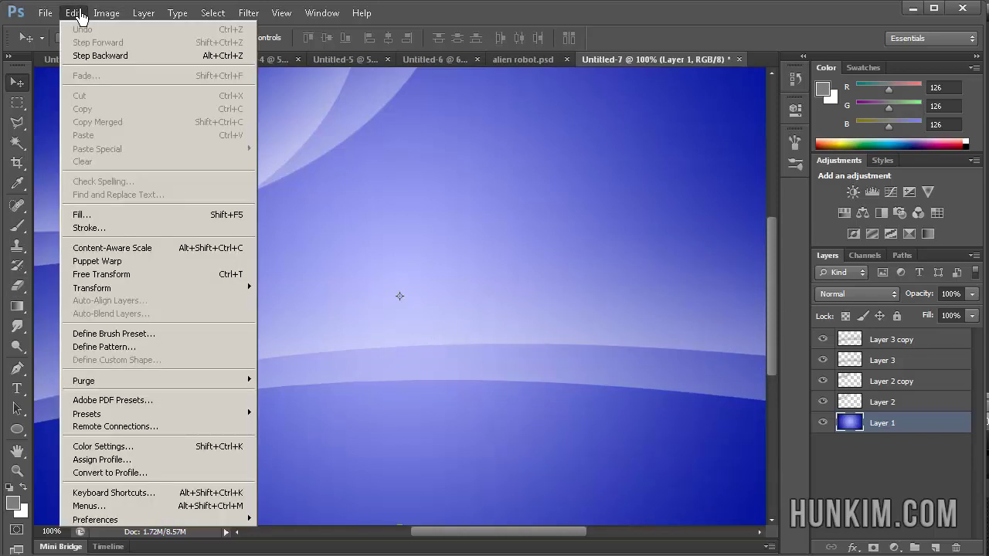
{"action": "mouse_move", "coordinate": [139, 19]}
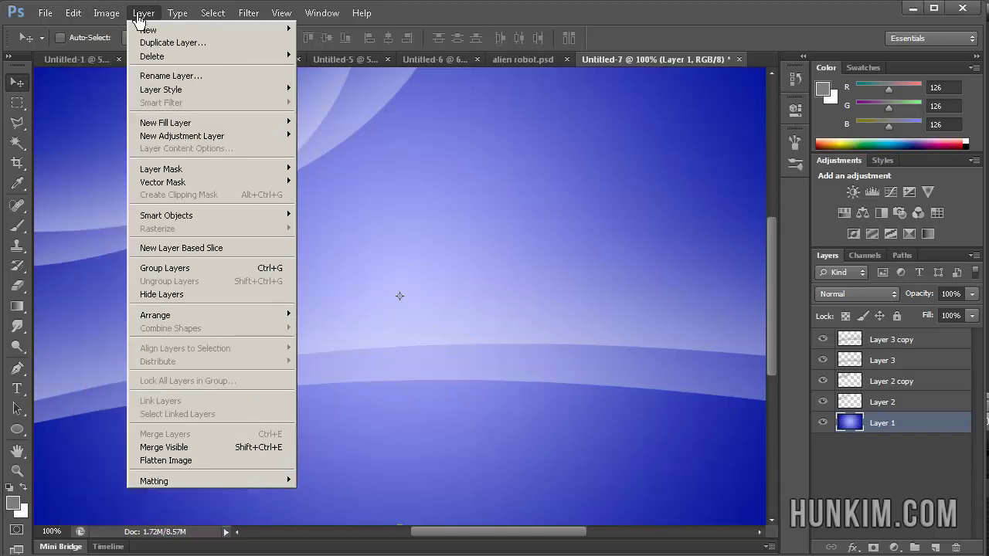
{"action": "left_click", "coordinate": [478, 22]}
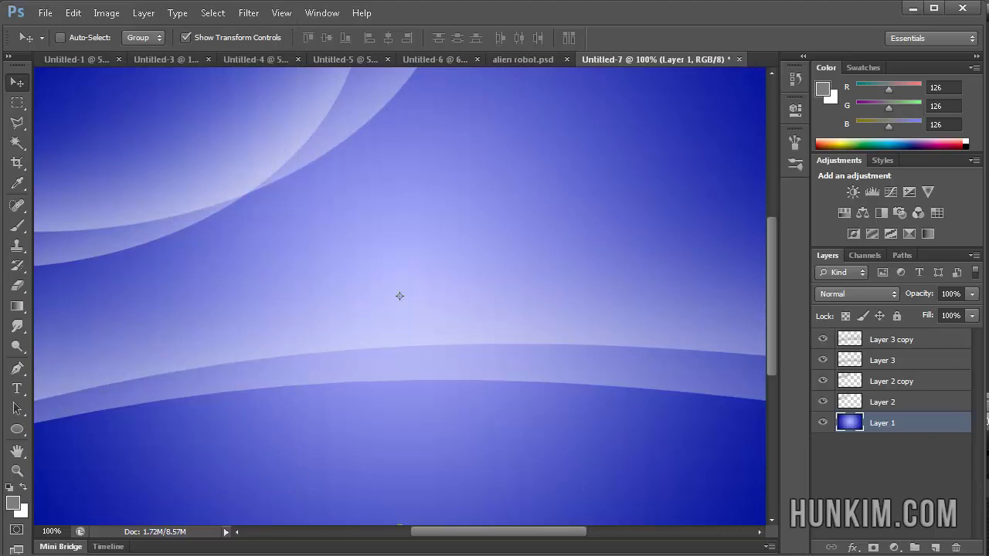
{"action": "left_click", "coordinate": [17, 102]}
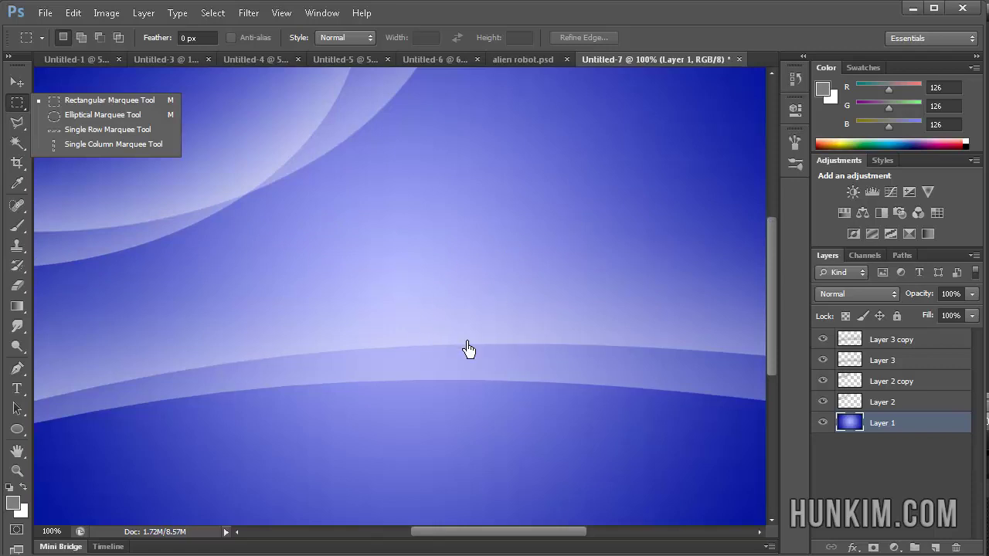
{"action": "mouse_move", "coordinate": [773, 353]}
{"action": "left_mouse_down"}
{"action": "mouse_move", "coordinate": [770, 327]}
{"action": "mouse_move", "coordinate": [778, 355]}
{"action": "left_mouse_up"}
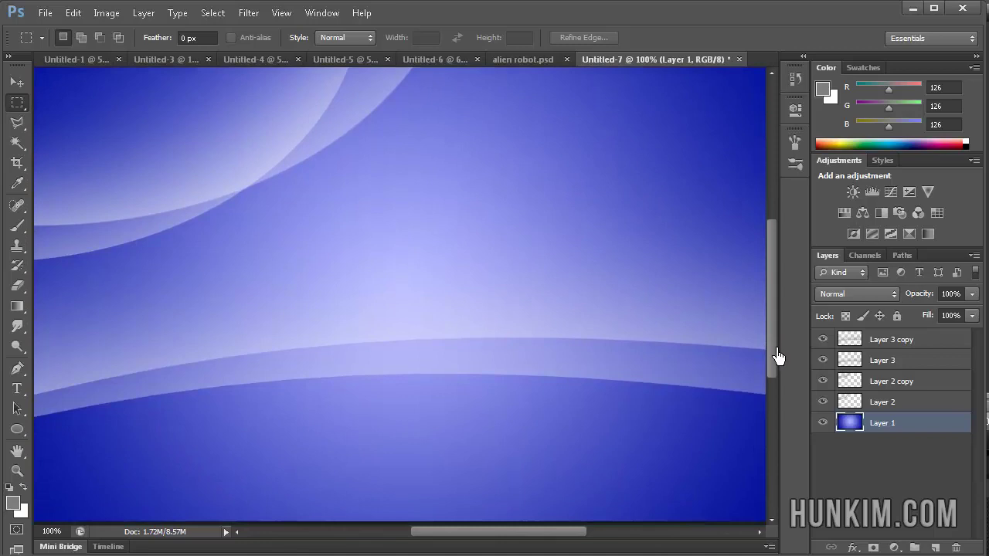